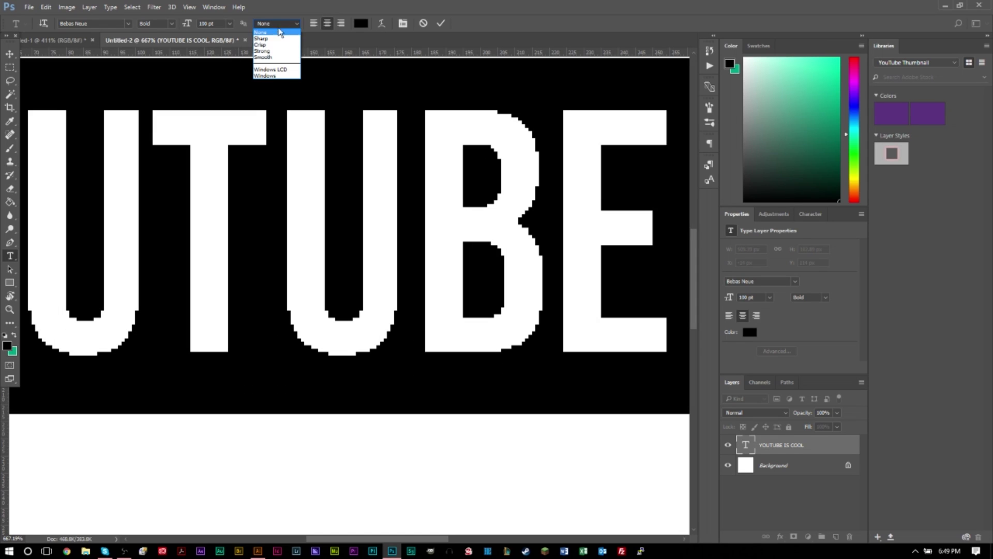
- Set anti-aliasing to Smooth, type 'TUBE IS COOL' to complete the text, and drag it left
click(263, 57)
click(270, 71)
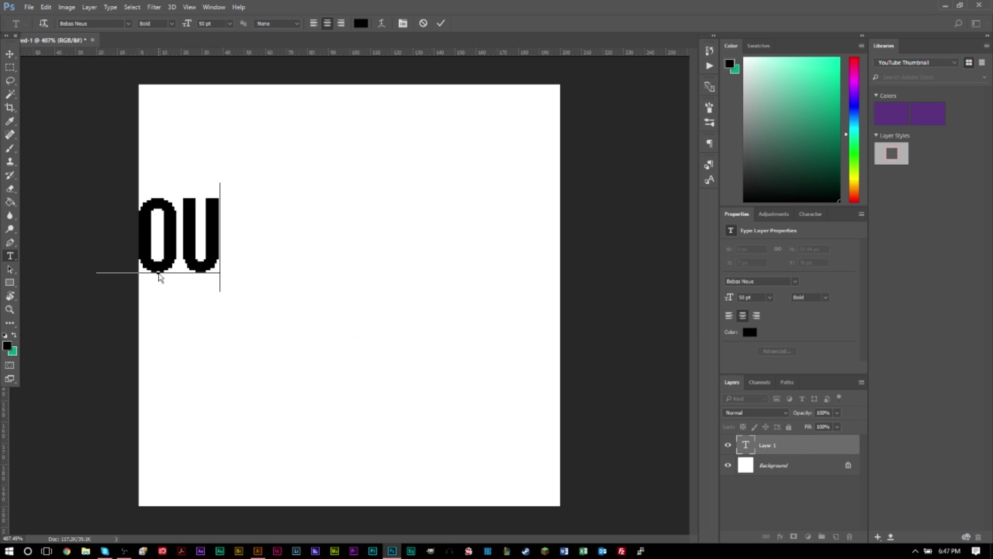
text(TUBE)
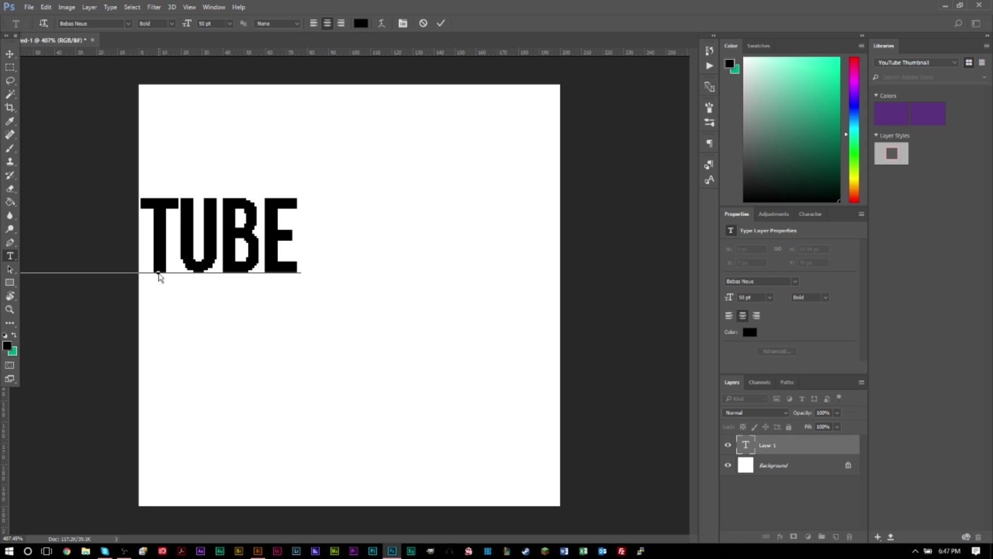
text( IS COOL)
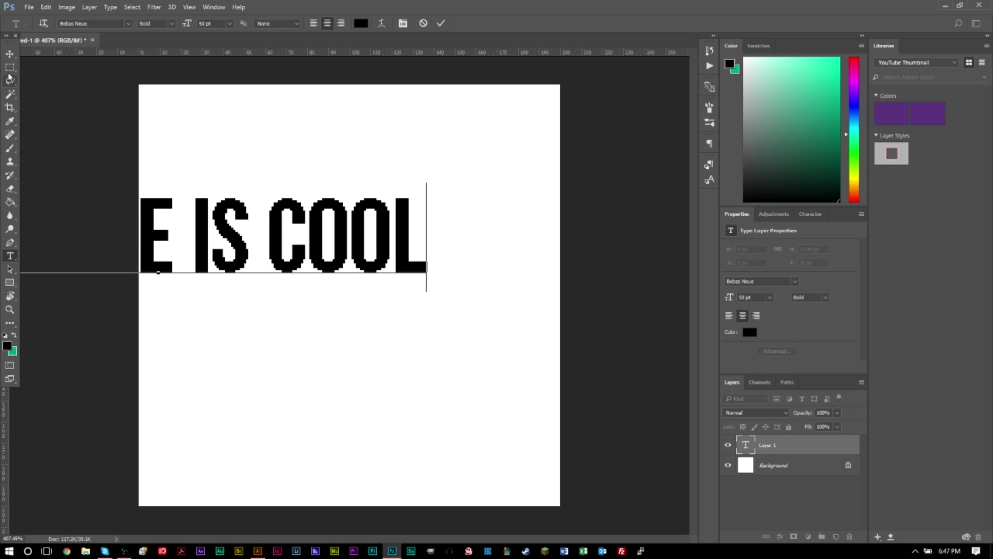
click(9, 54)
drag(204, 227, 404, 231)
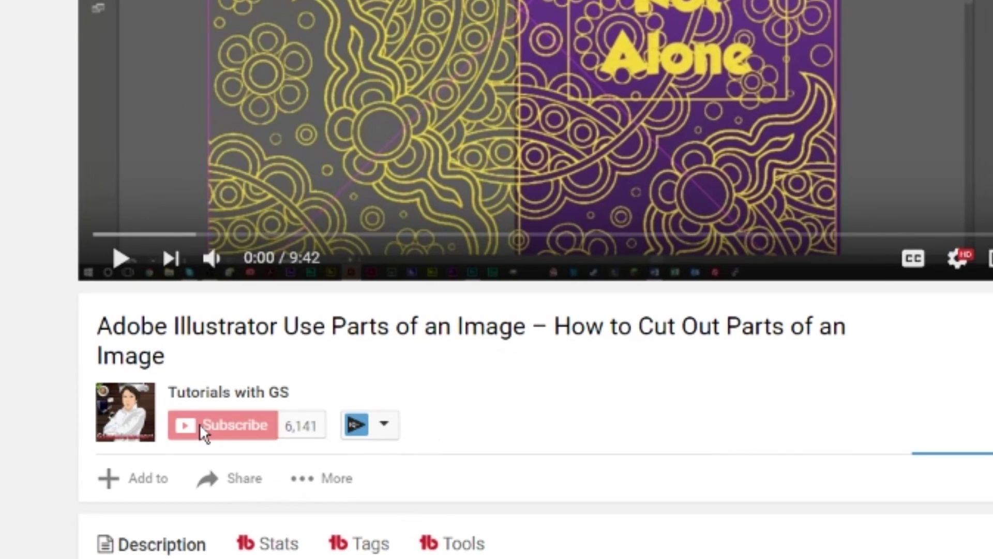
- Subscribe and set the bell to 'Send me all notifications for this channel', then save
click(202, 427)
click(305, 429)
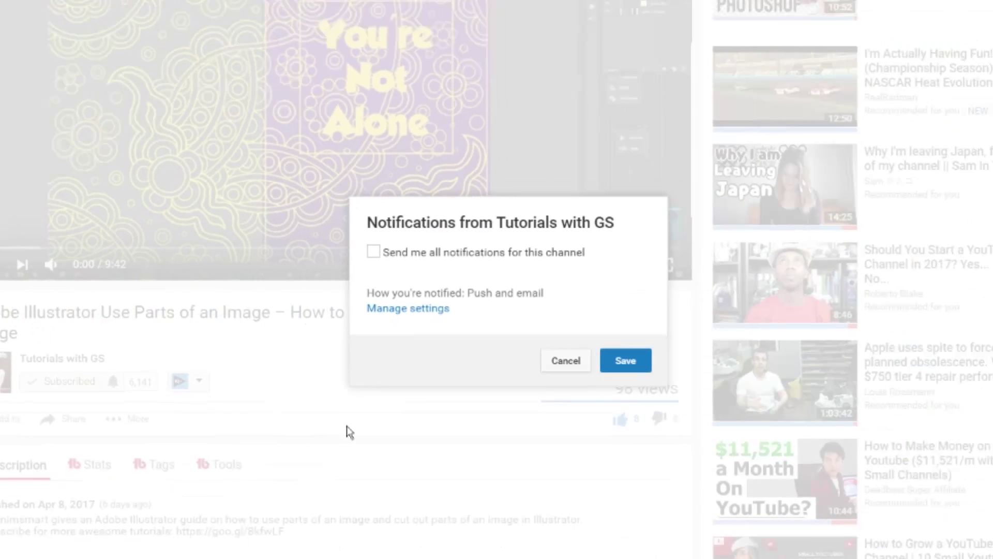
click(681, 239)
click(613, 363)
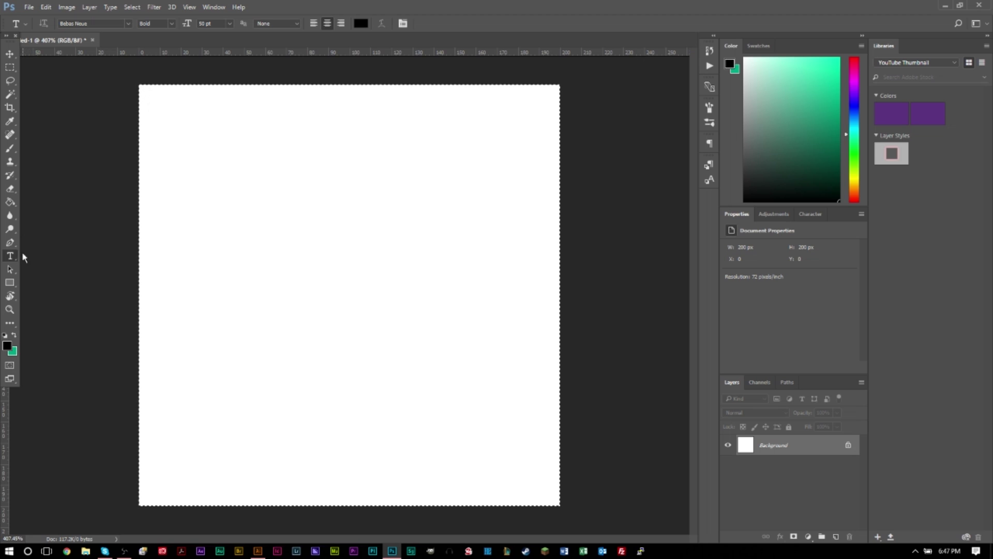
click(158, 269)
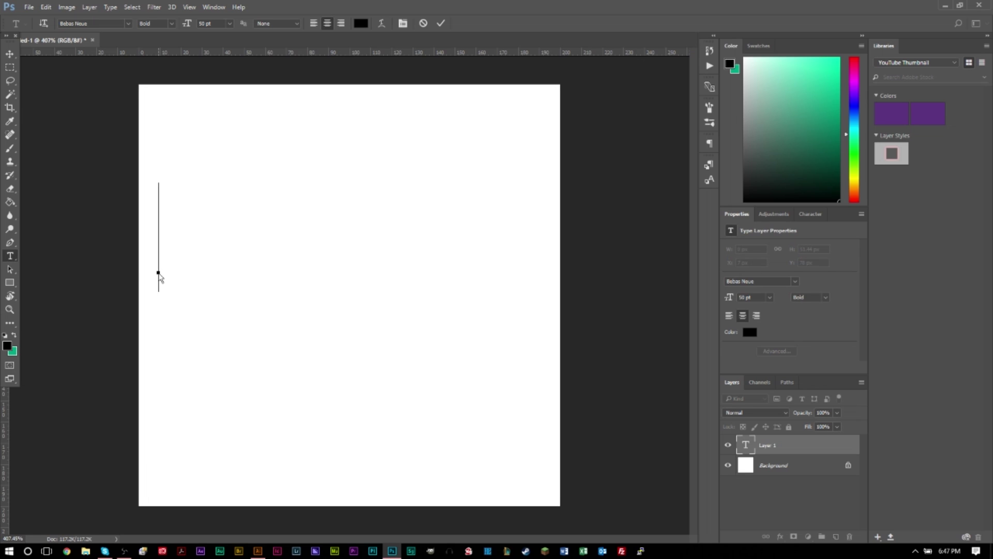
- Type YOUTUBE IS COOL and drag it toward the canvas centre
text(YOUTUB)
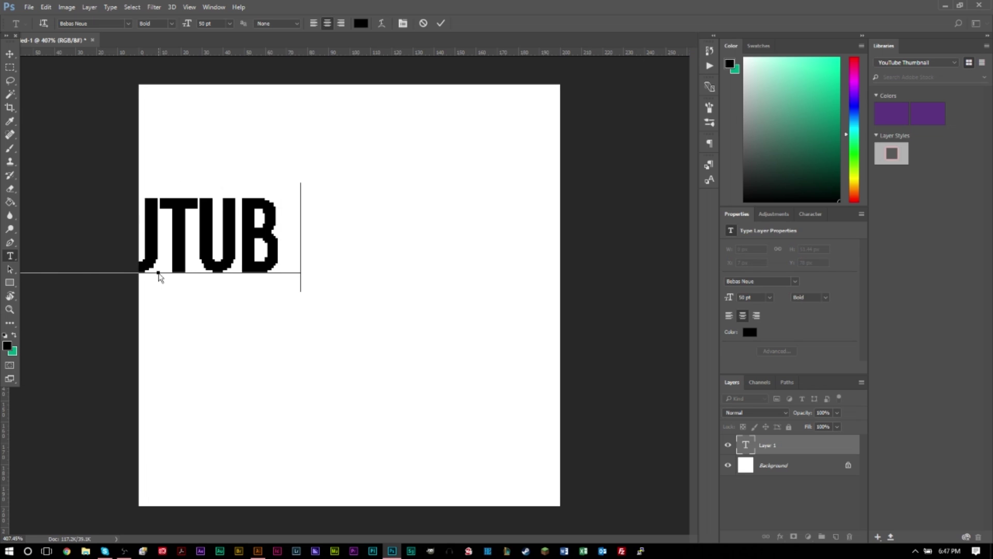
text(E IS COOL)
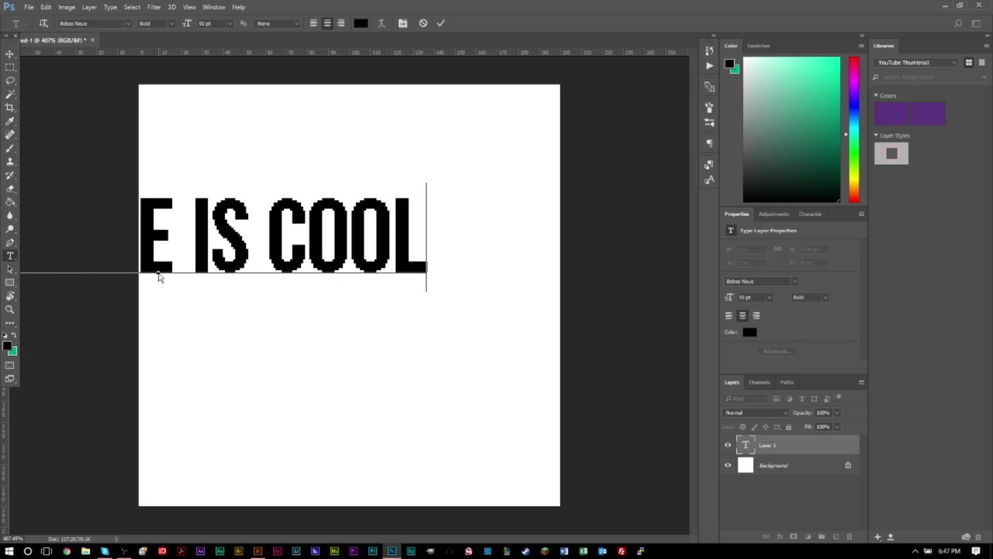
click(9, 54)
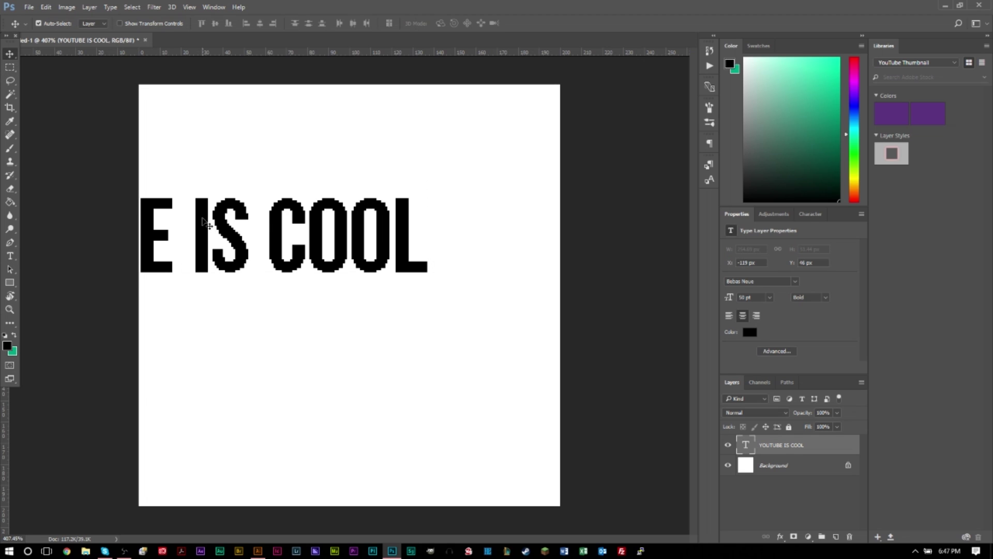
drag(203, 221, 399, 233)
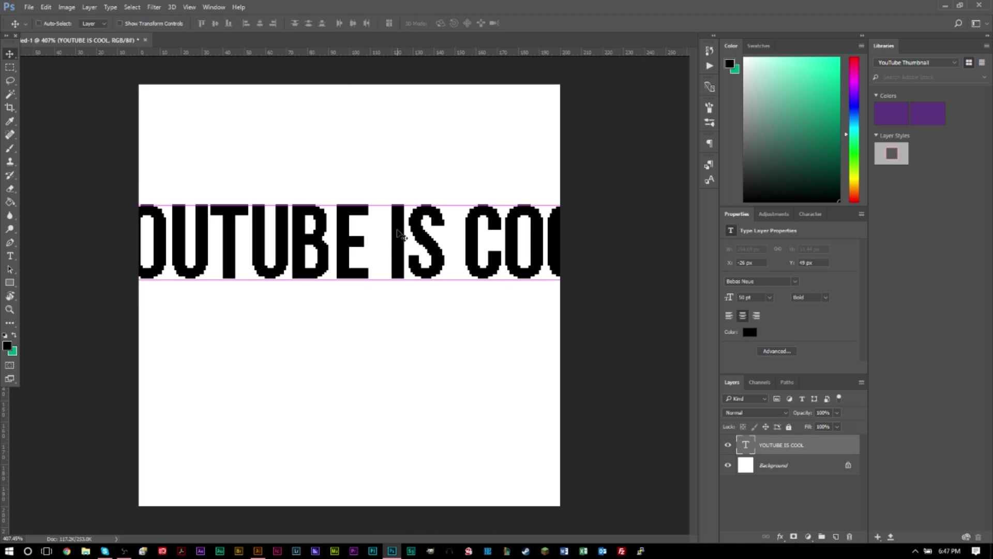
- Rotate the text about 42° with Free Transform and move it down diagonally across the canvas
key(ctrl+t)
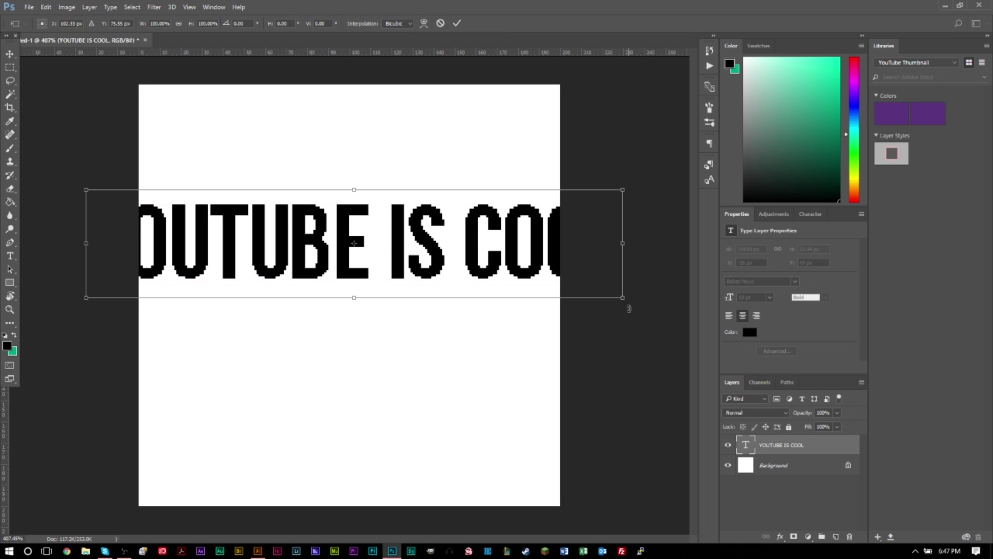
drag(630, 305, 522, 479)
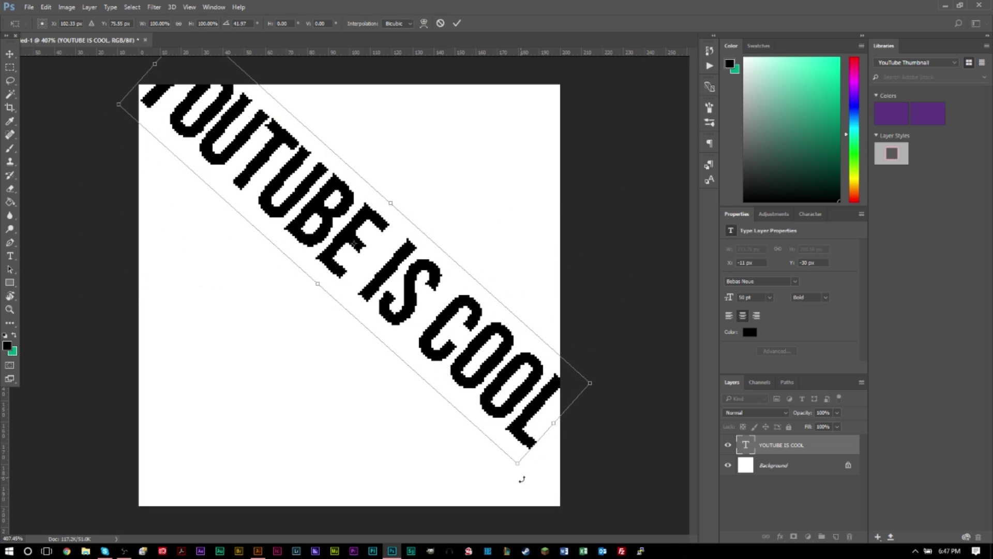
drag(503, 422, 498, 464)
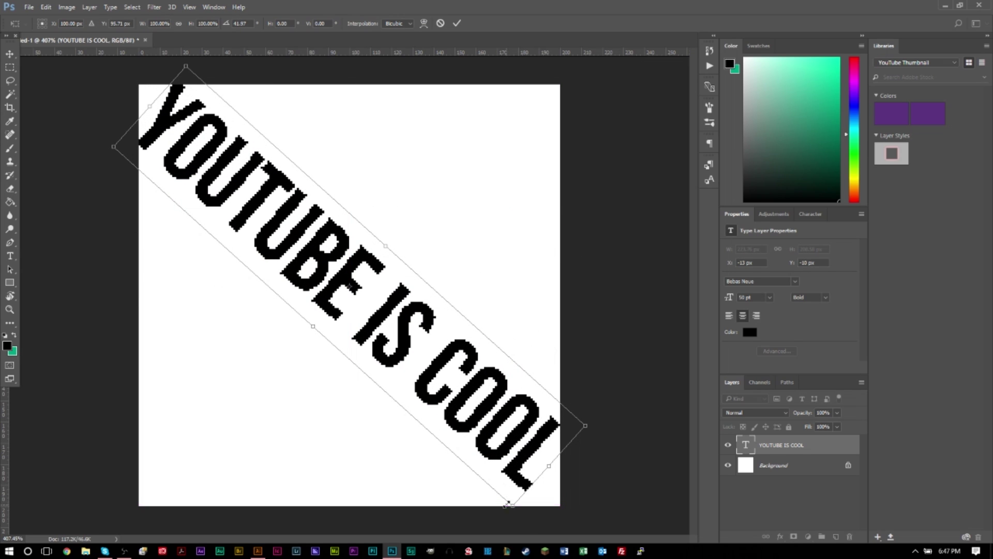
key(Return)
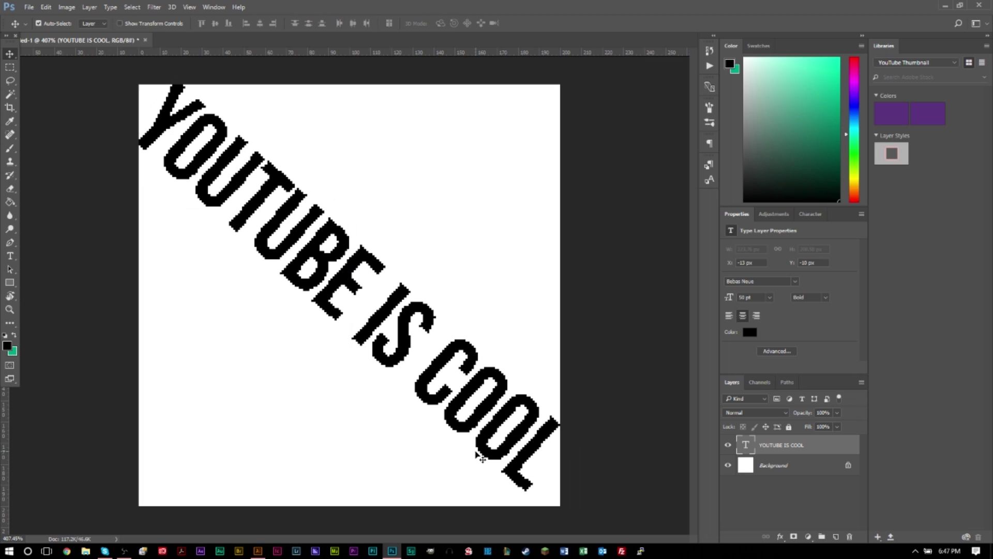
scroll(322, 288, up, 6)
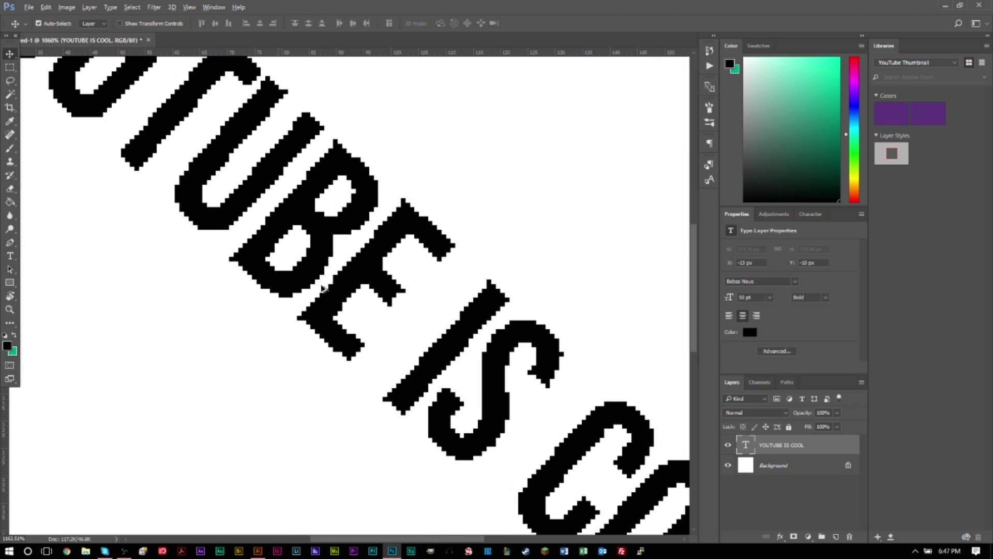
scroll(321, 287, down, 3)
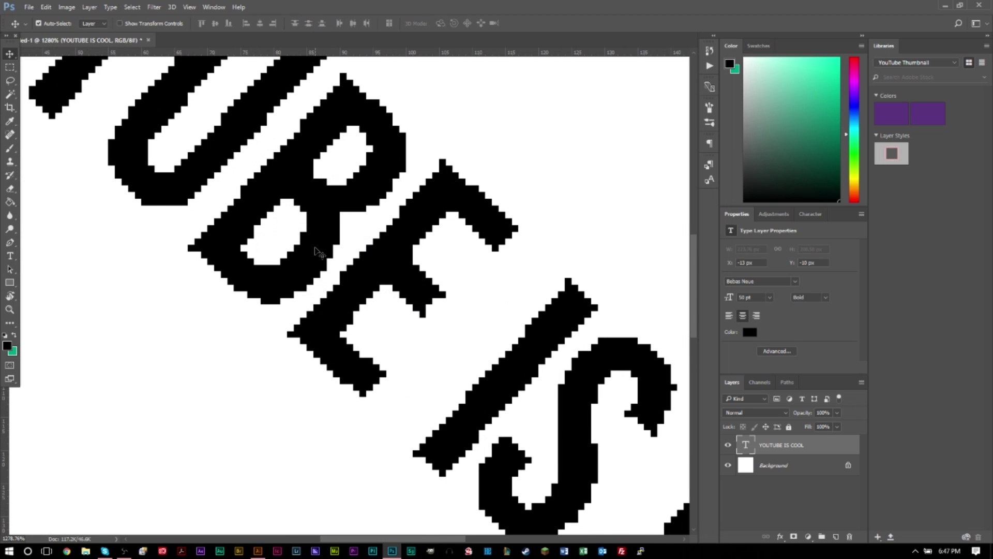
scroll(317, 251, down, 3)
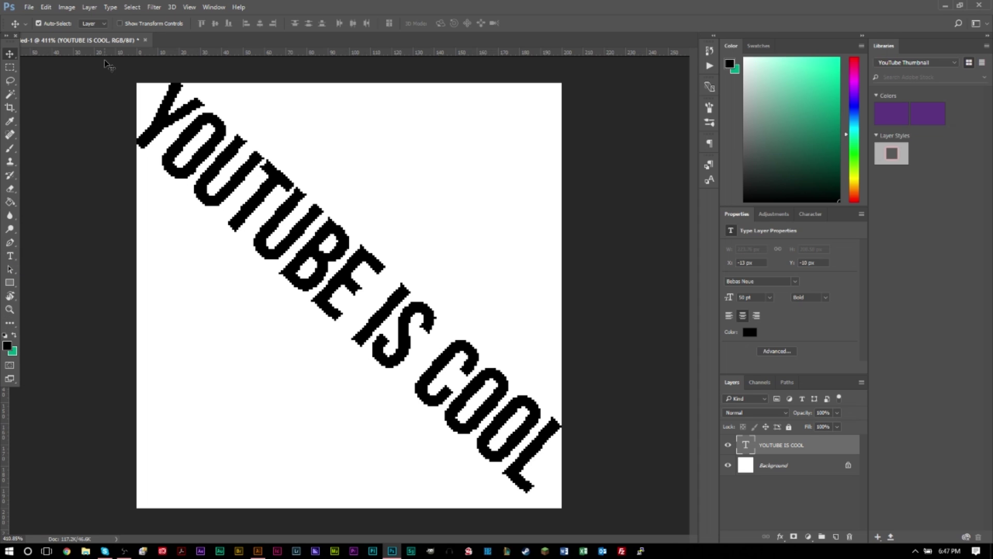
- Select the YOUTUBE IS COOL text and commit the text edit
key(t)
key(Return)
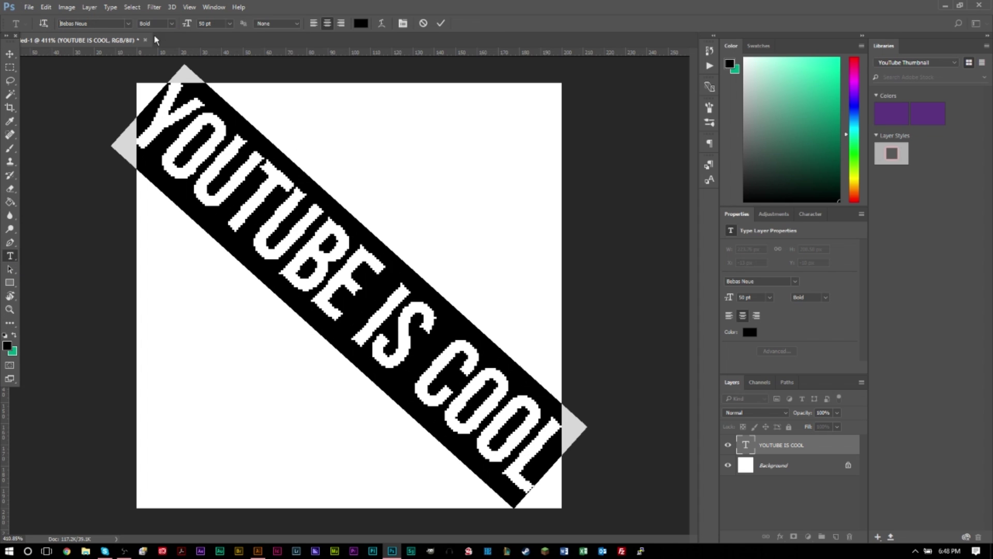
click(29, 7)
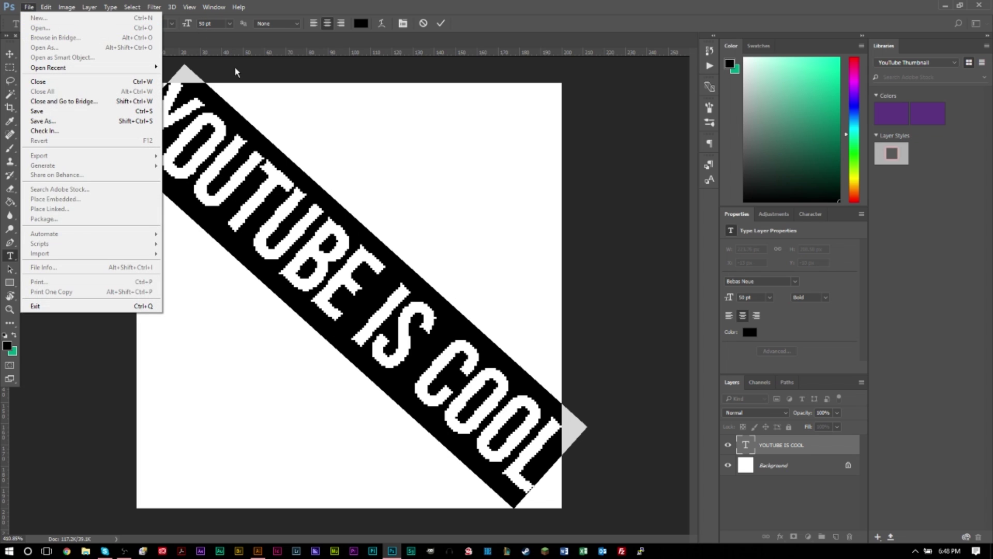
click(247, 99)
click(11, 54)
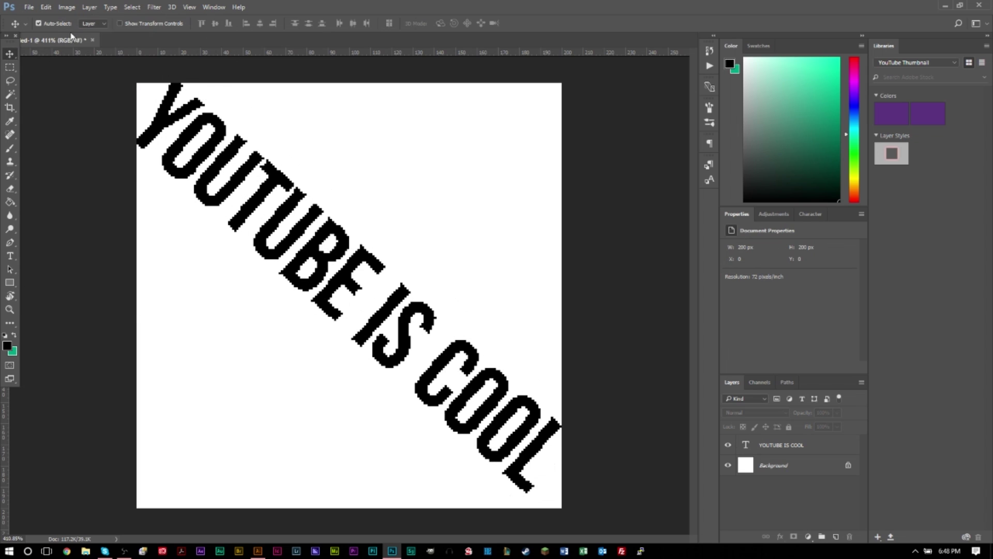
click(28, 7)
- Create a new 400 × 400 pixel document
click(273, 54)
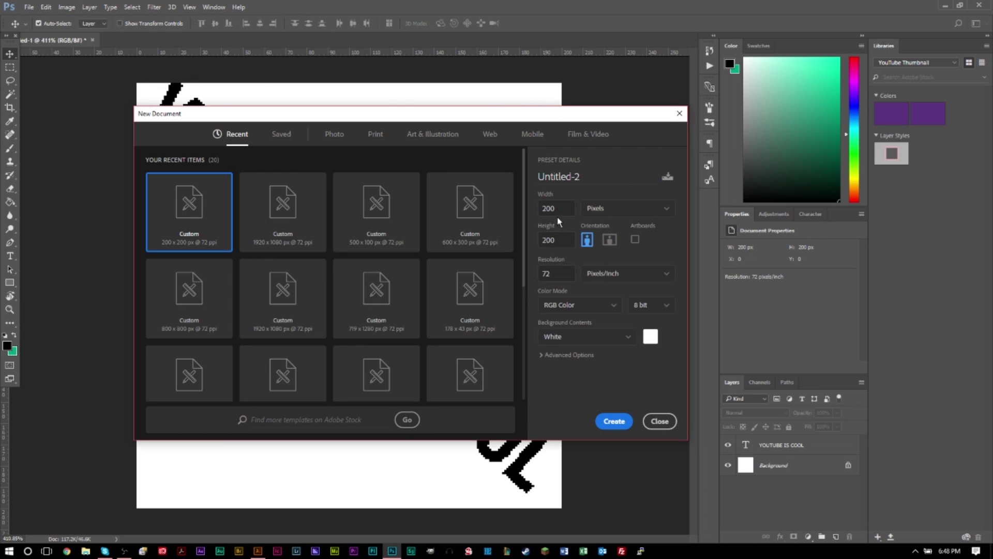
text(400)
key(Tab)
text(4)
key(Return)
scroll(374, 284, up, 5)
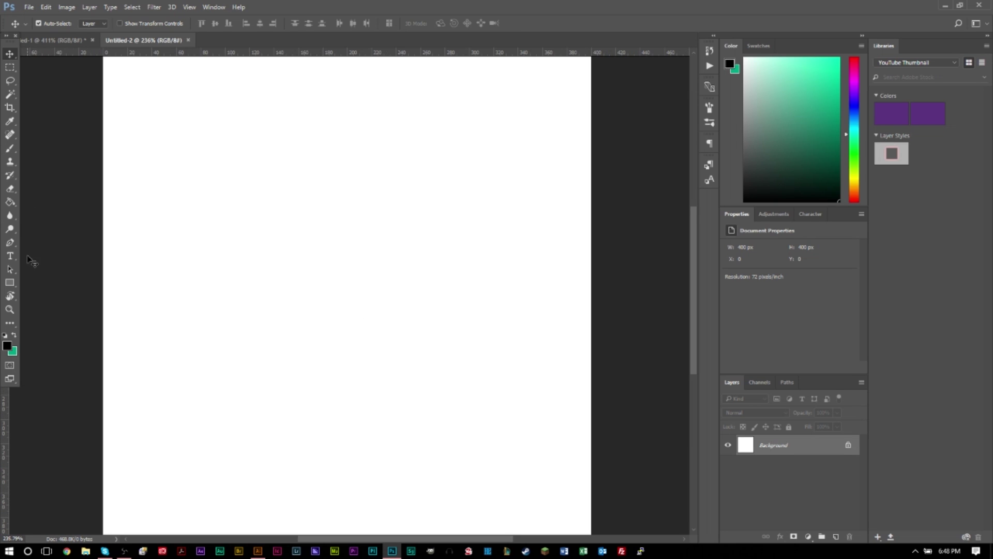
- Add a YOUTUBE IS COOL text layer and drag it right and down into full view
click(10, 255)
click(203, 241)
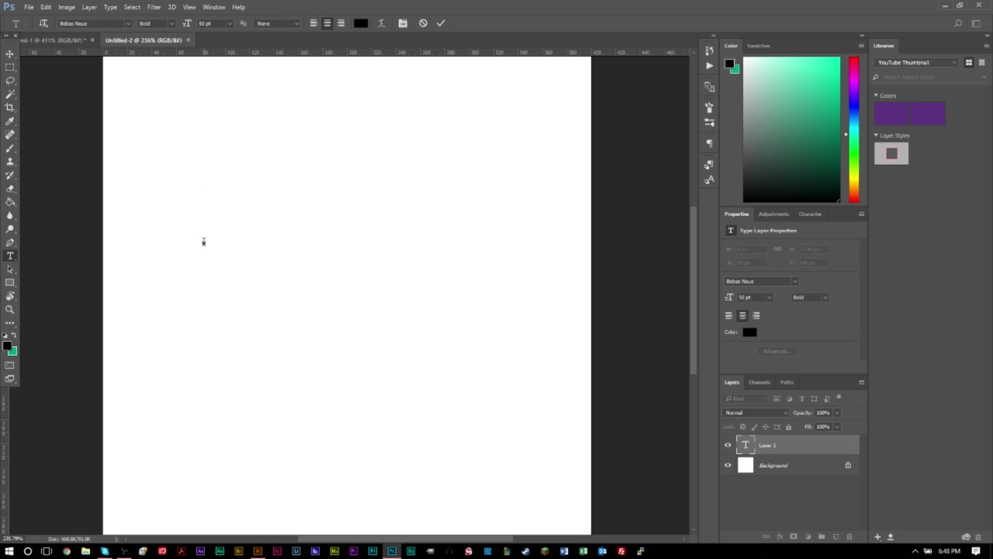
text(YOUTUBE IS COOL)
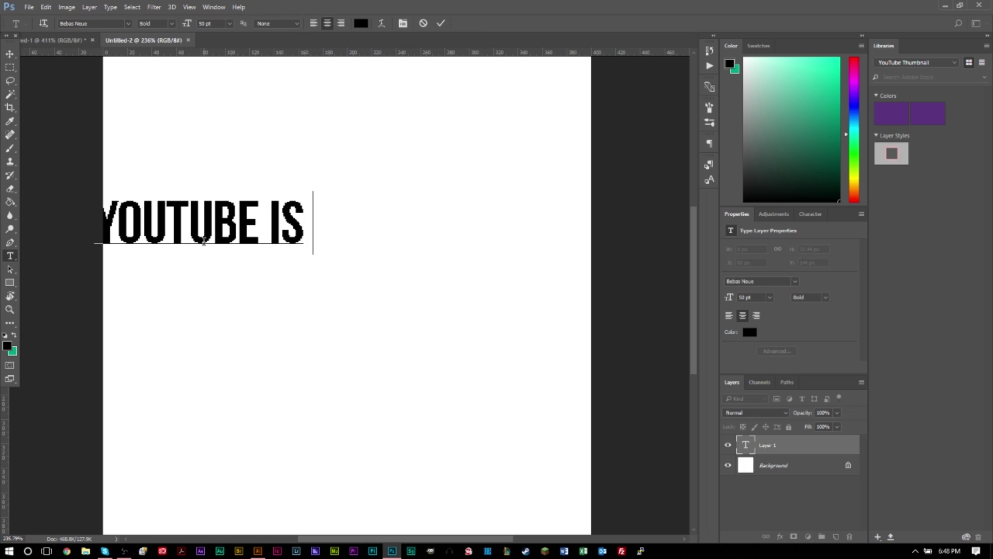
click(10, 53)
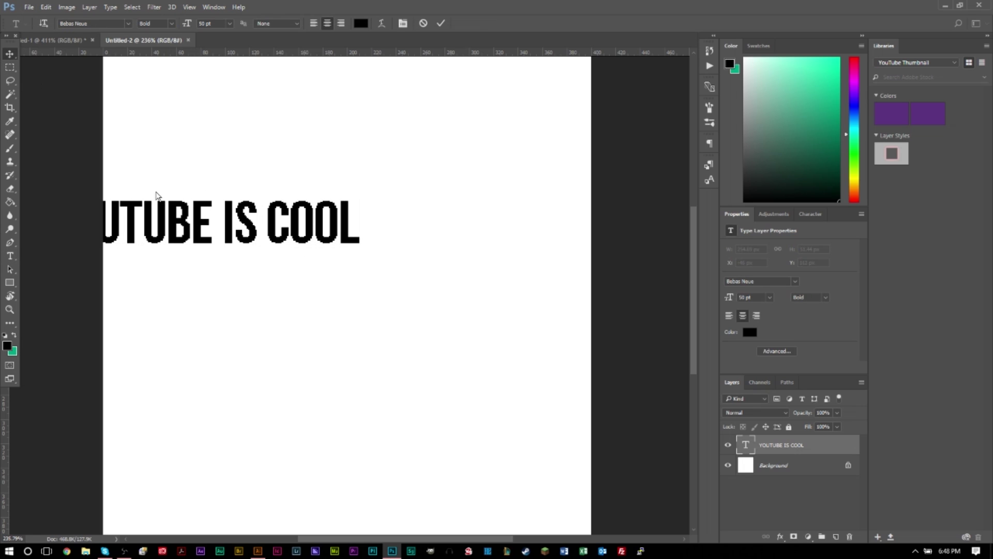
drag(183, 246, 290, 269)
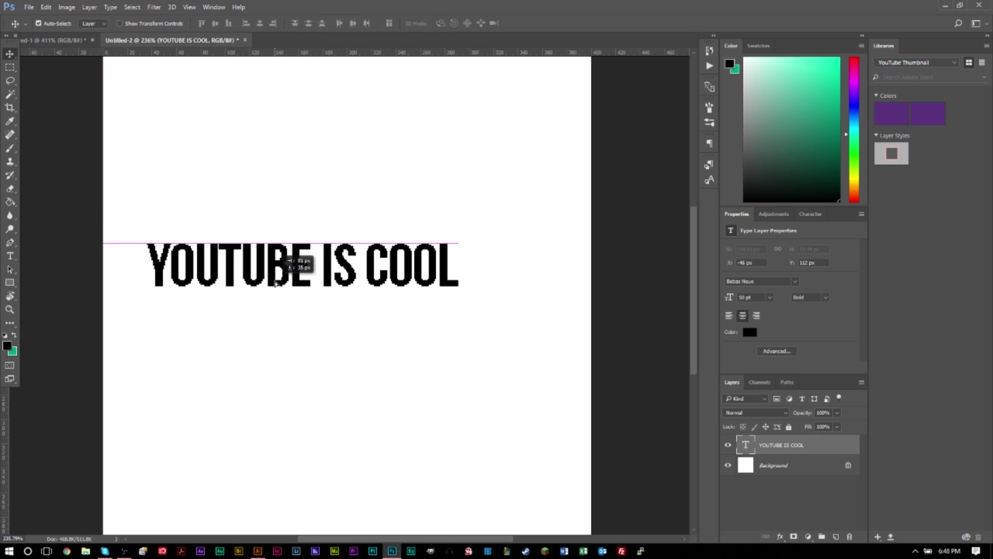
- Set the text to 100 pt, shift it right to the canvas edge, then compare both documents
click(10, 255)
key(Return)
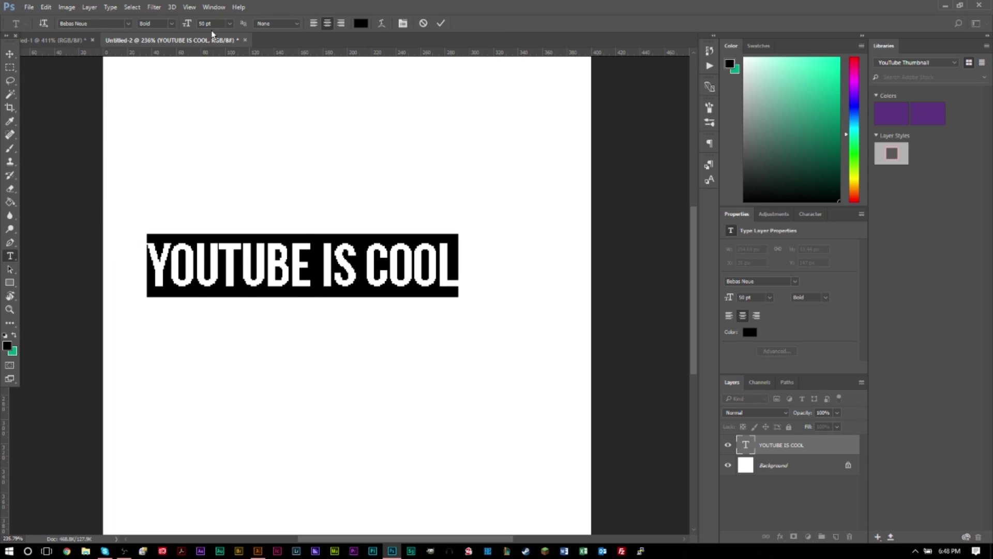
text(100)
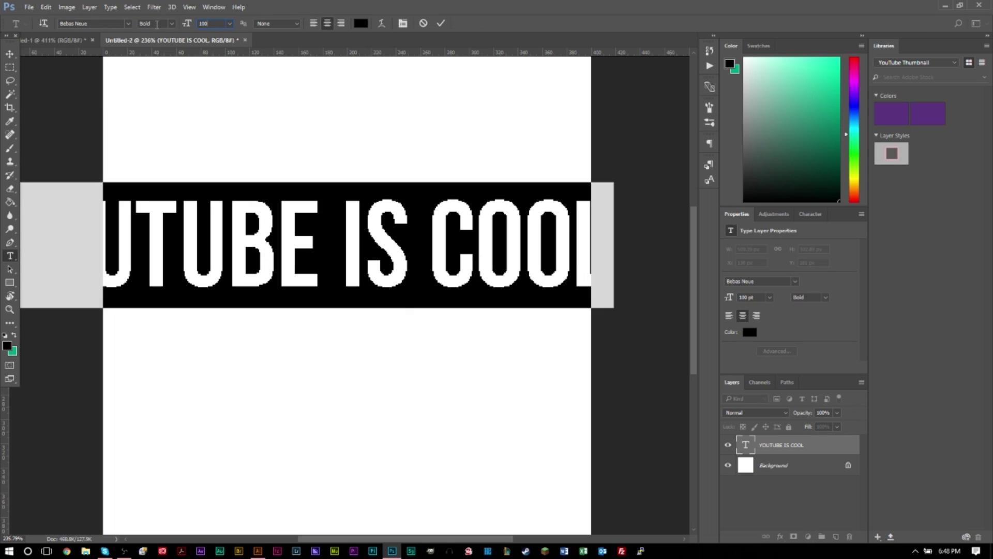
click(9, 53)
drag(388, 281, 468, 275)
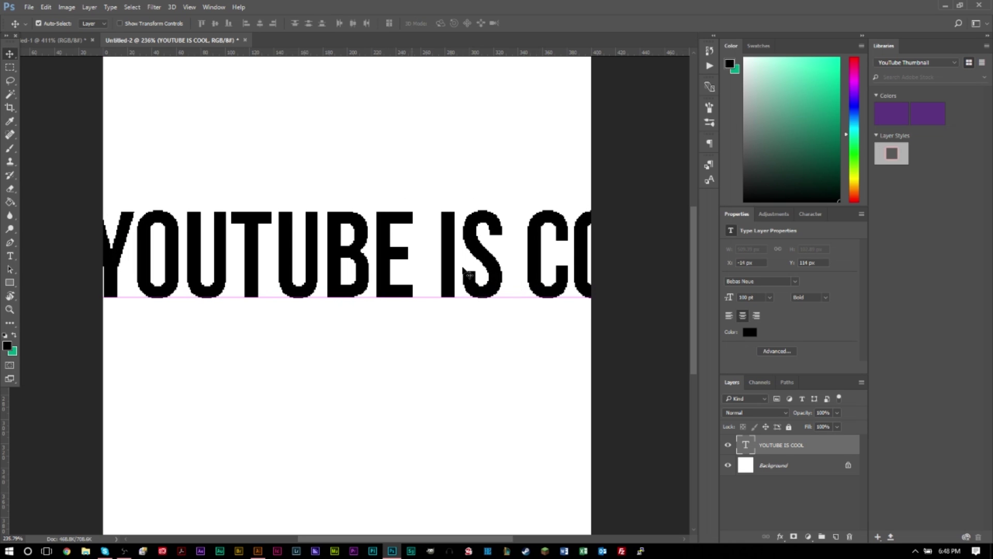
click(57, 40)
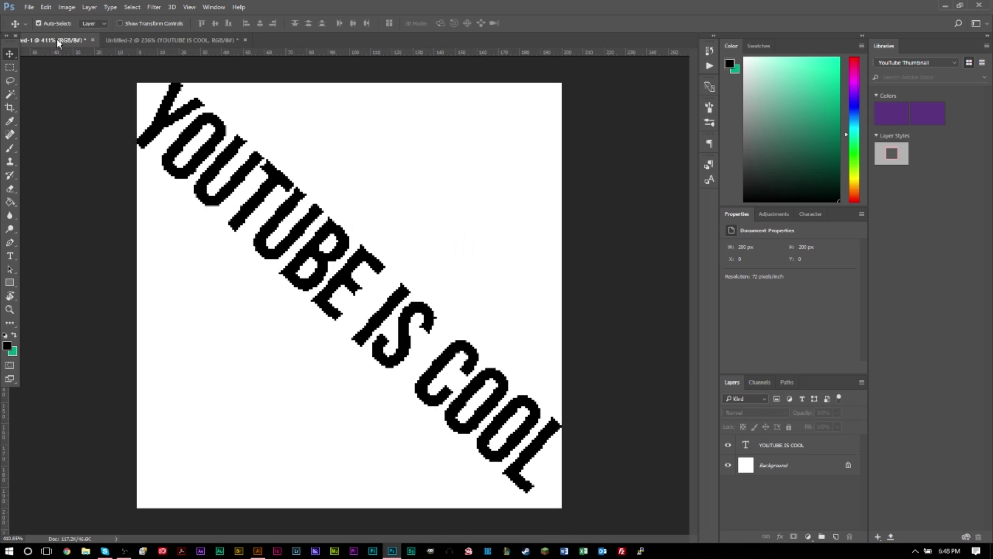
click(137, 40)
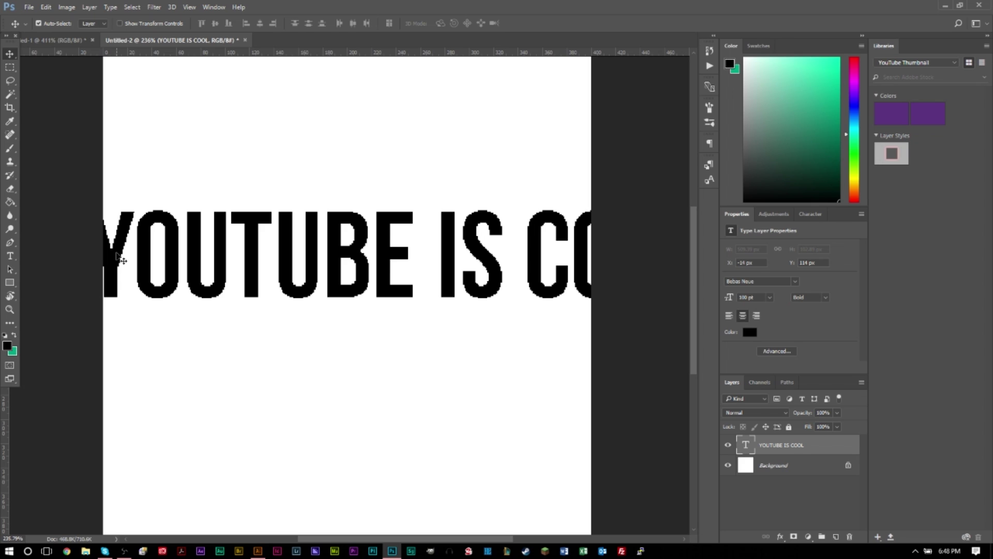
- Select all the horizontal text and apply Smooth anti-aliasing
click(10, 256)
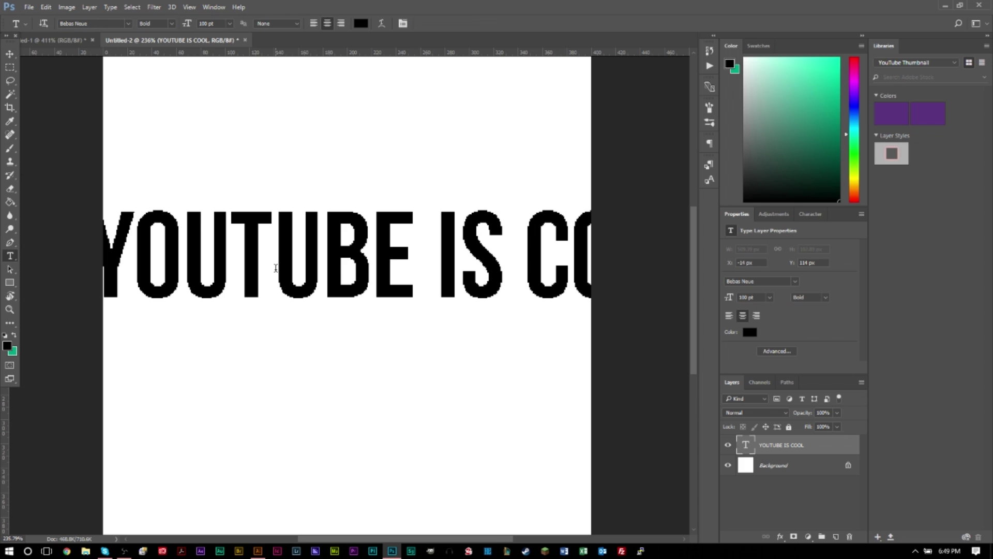
scroll(275, 267, up, 5)
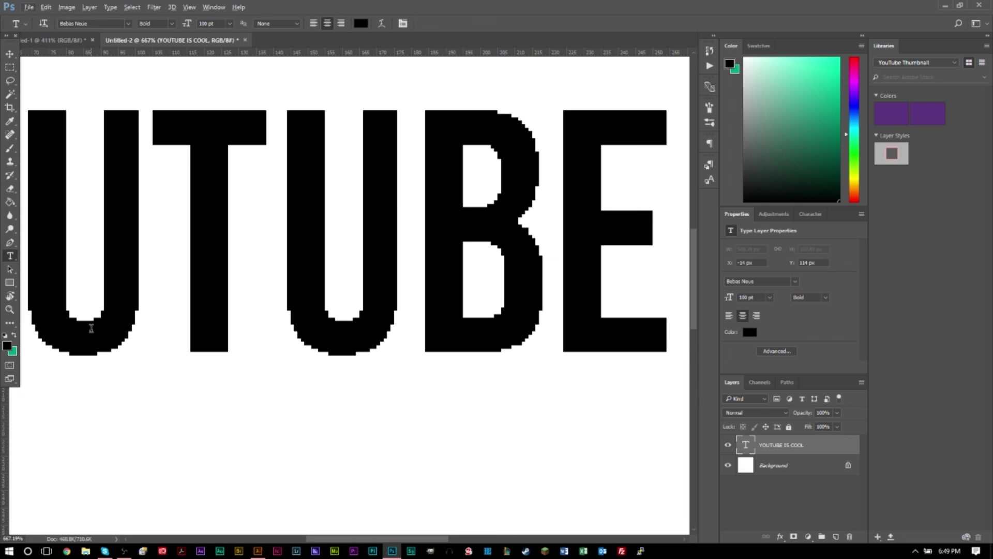
click(243, 262)
key(ctrl+a)
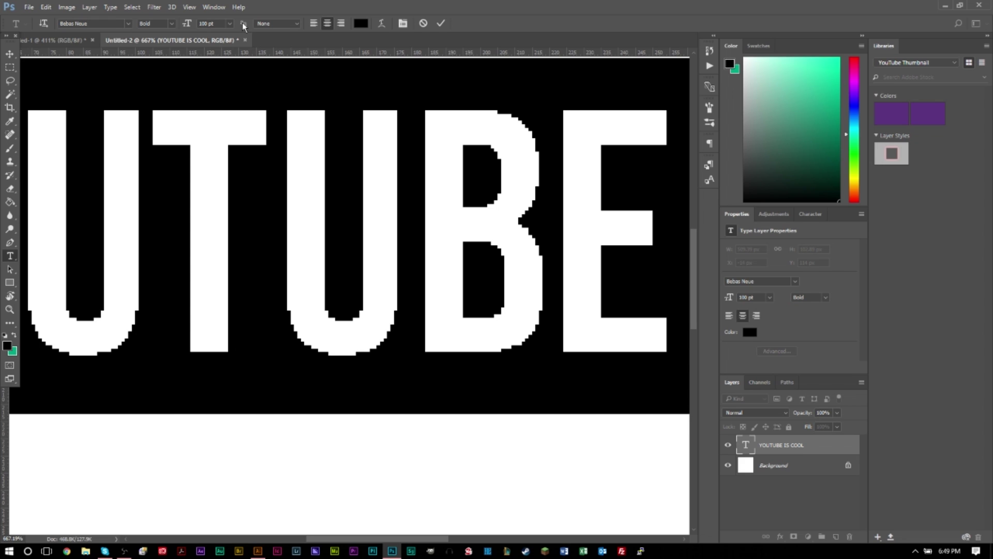
click(295, 23)
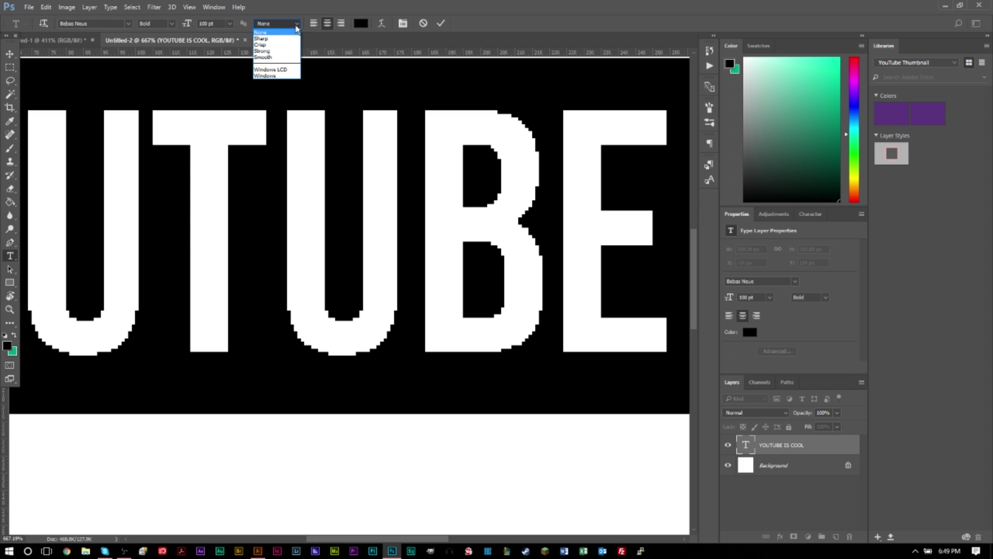
click(276, 57)
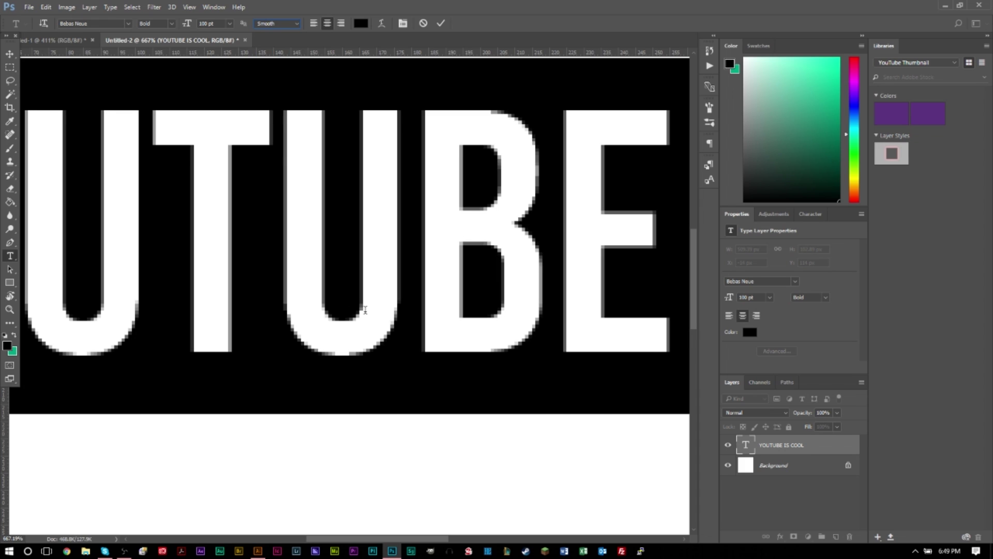
click(365, 310)
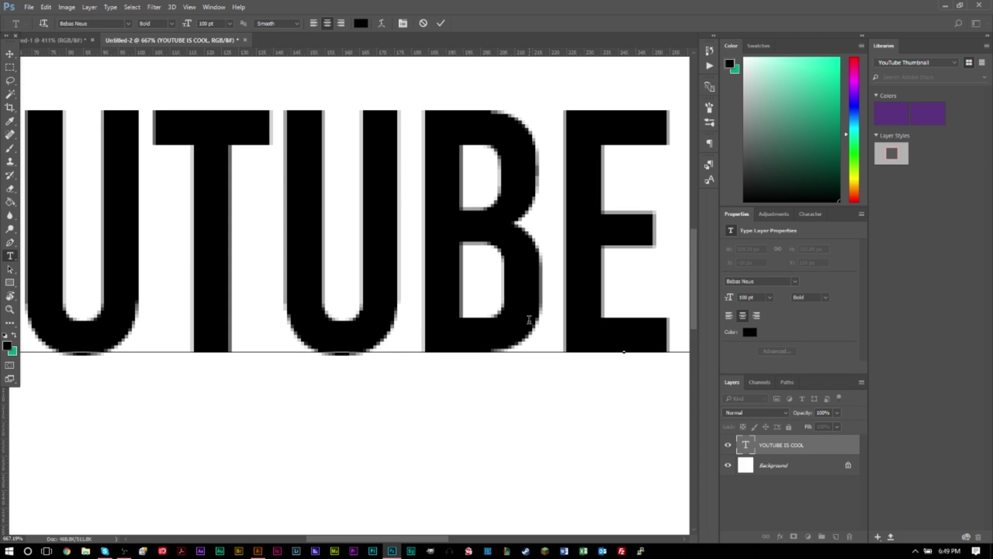
- Compare by switching anti-aliasing to None, then restore Smooth and inspect the edges
key(ctrl+a)
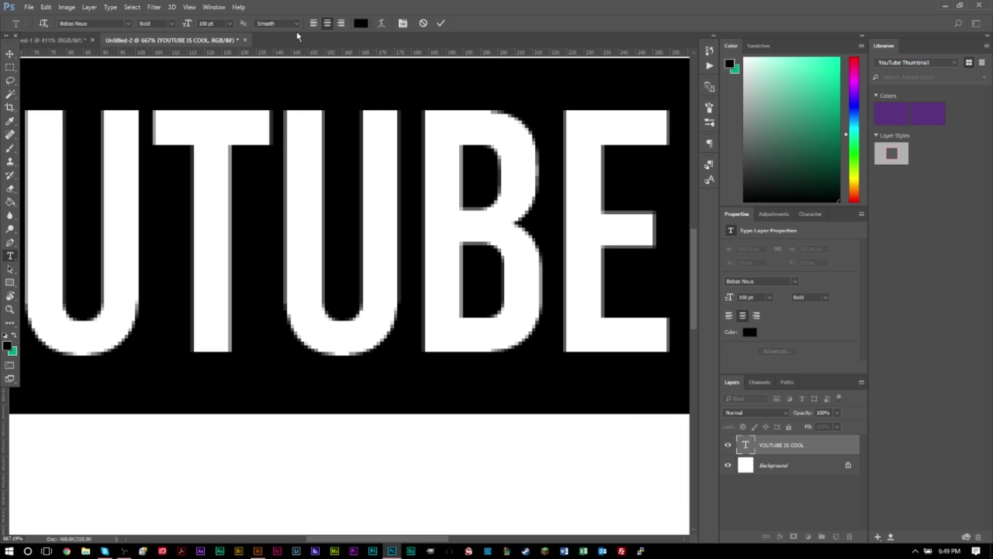
click(290, 23)
click(288, 31)
click(353, 214)
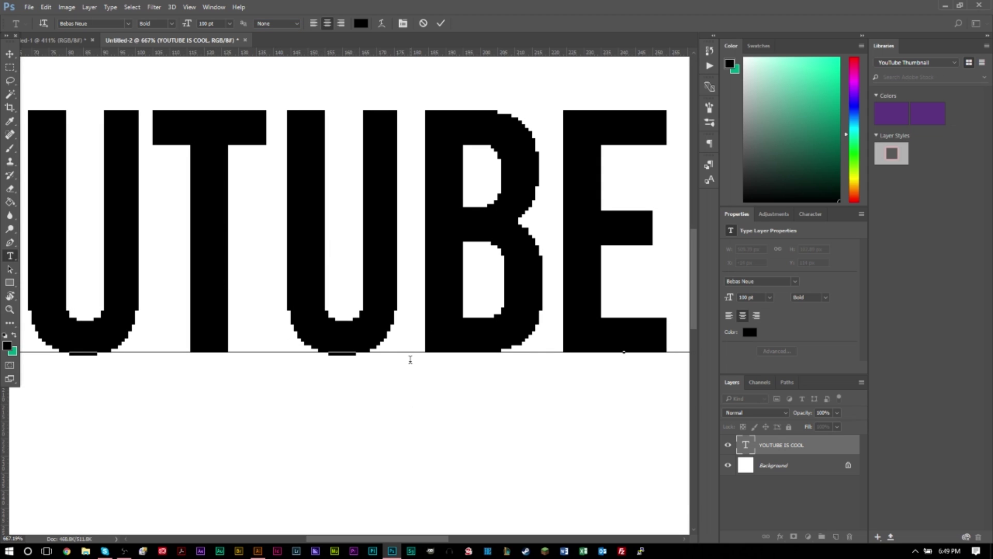
key(ctrl+a)
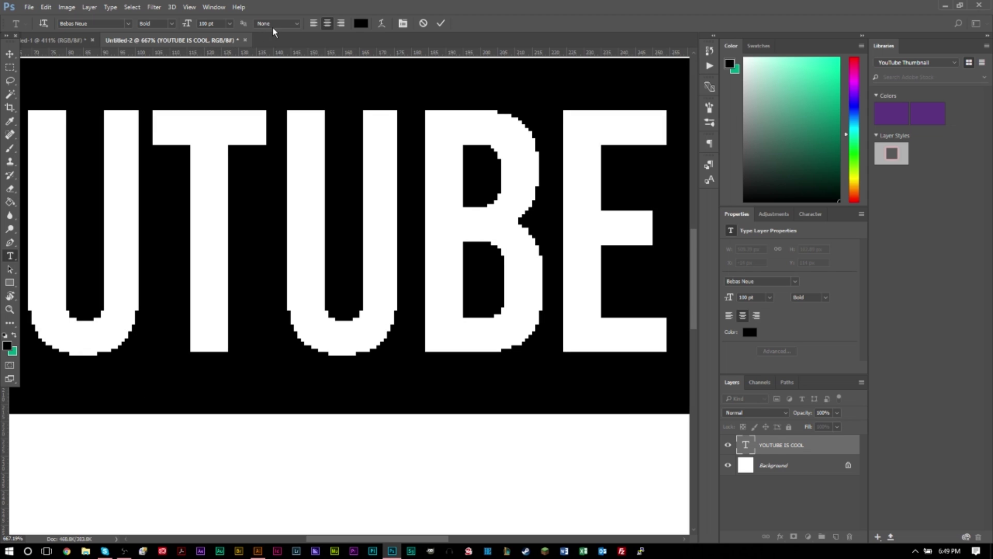
click(275, 24)
click(272, 57)
click(311, 195)
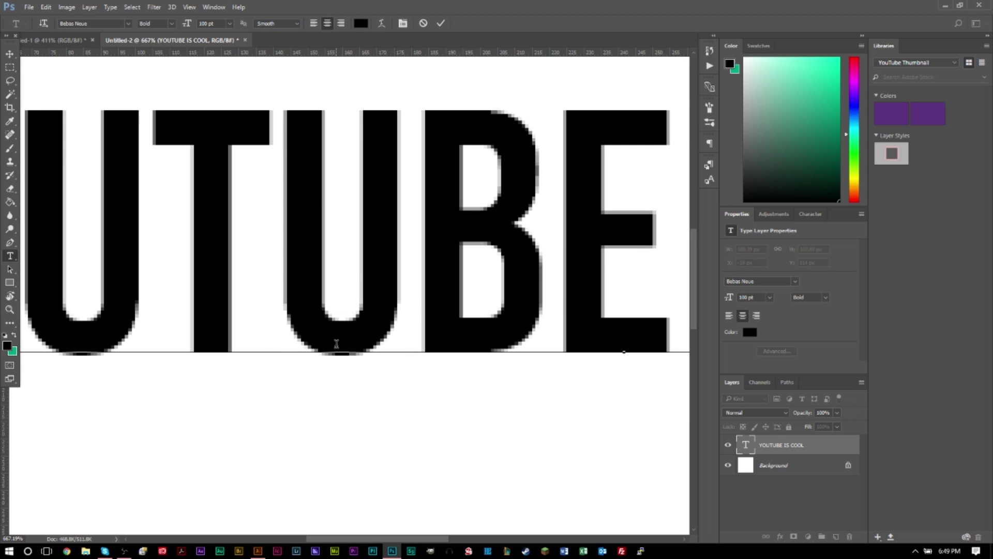
scroll(346, 340, down, 4)
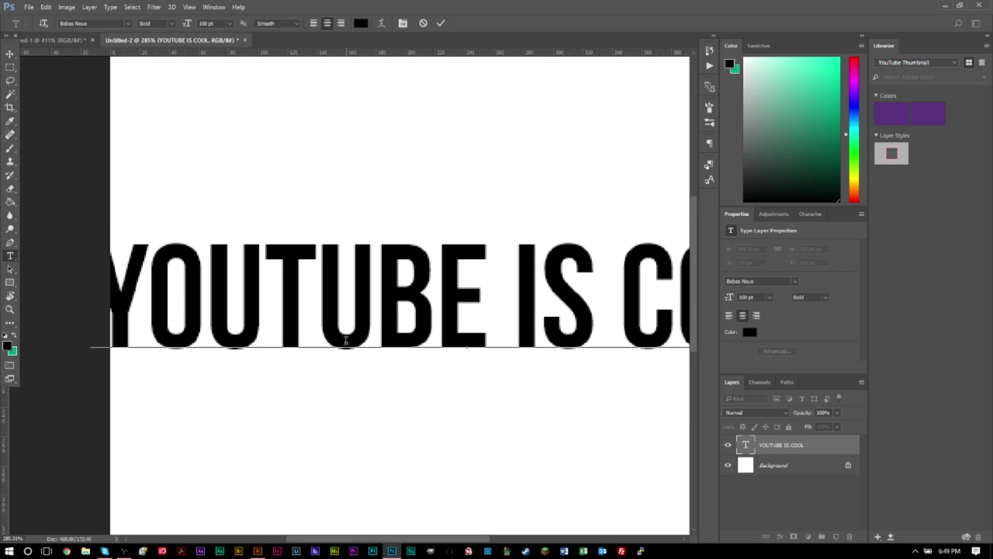
scroll(347, 340, down, 2)
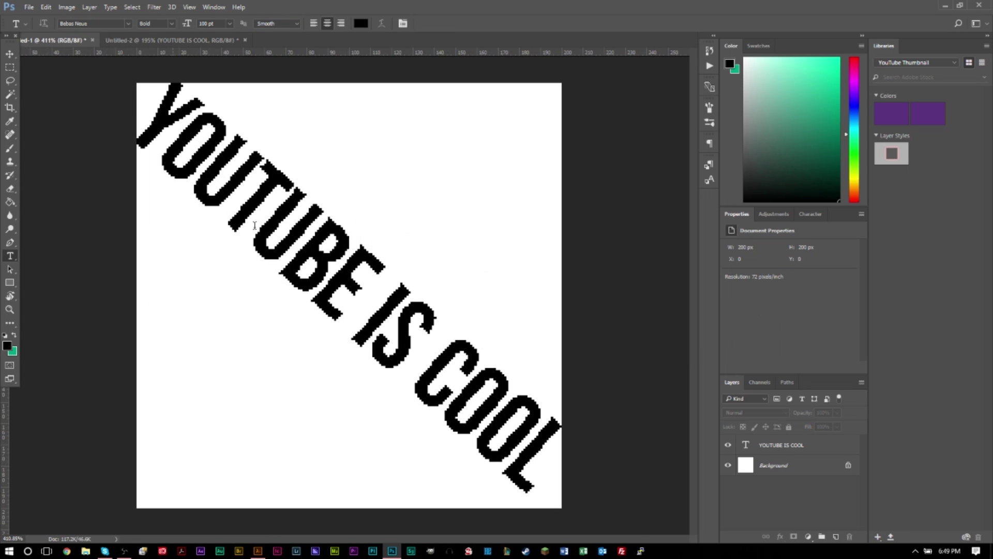
- Select all the rotated text, set anti-aliasing to Smooth, commit it, and view at 100%
scroll(325, 280, up, 5)
click(325, 280)
key(ctrl+a)
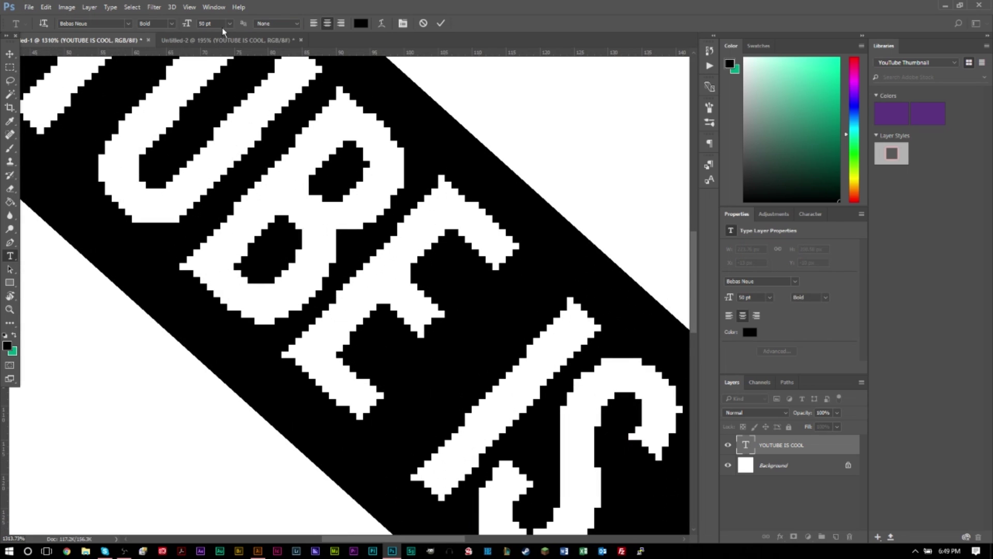
click(289, 23)
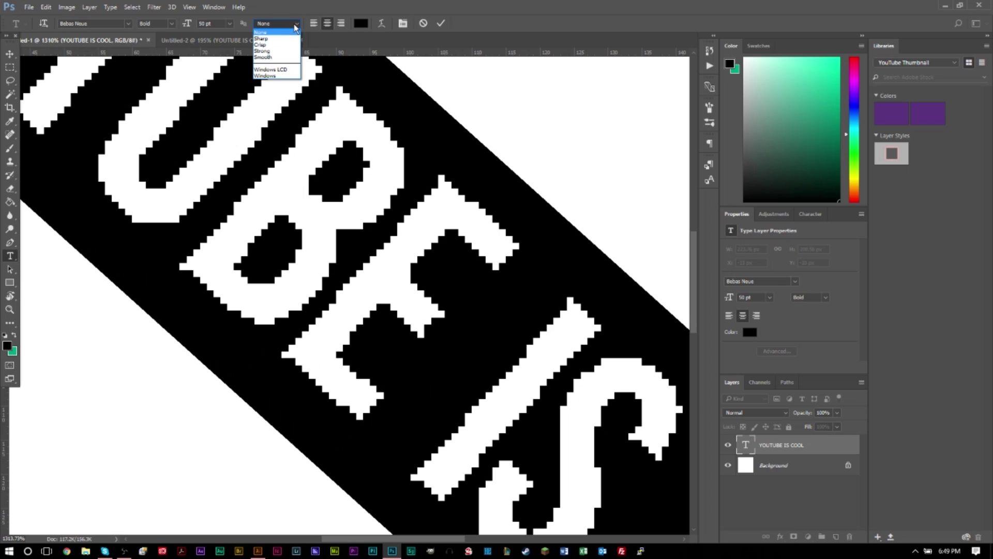
click(277, 60)
click(300, 239)
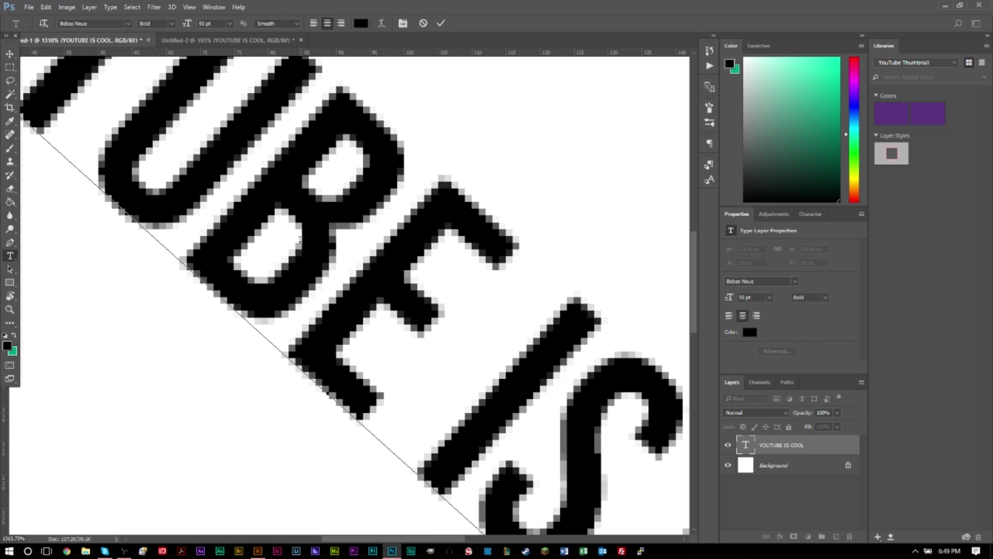
click(9, 54)
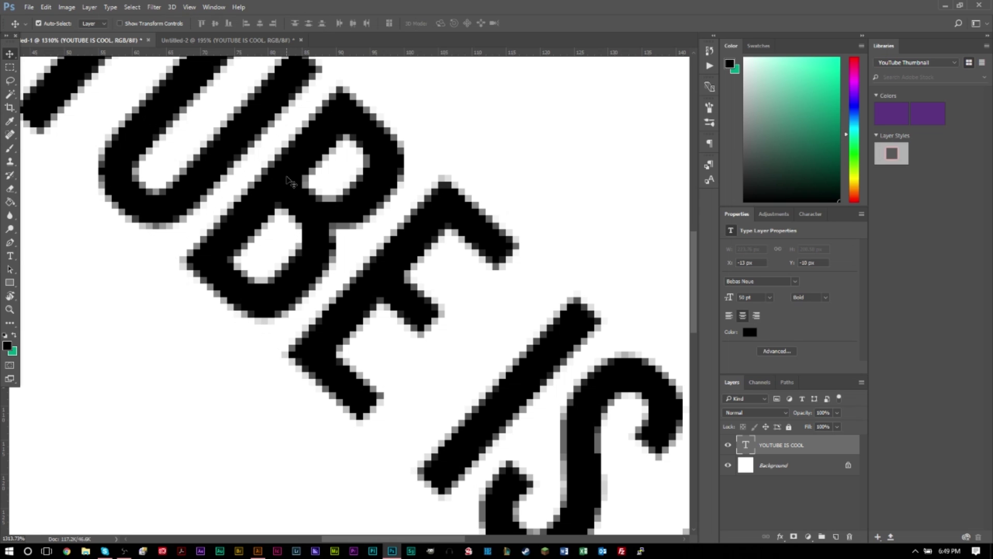
scroll(291, 181, down, 5)
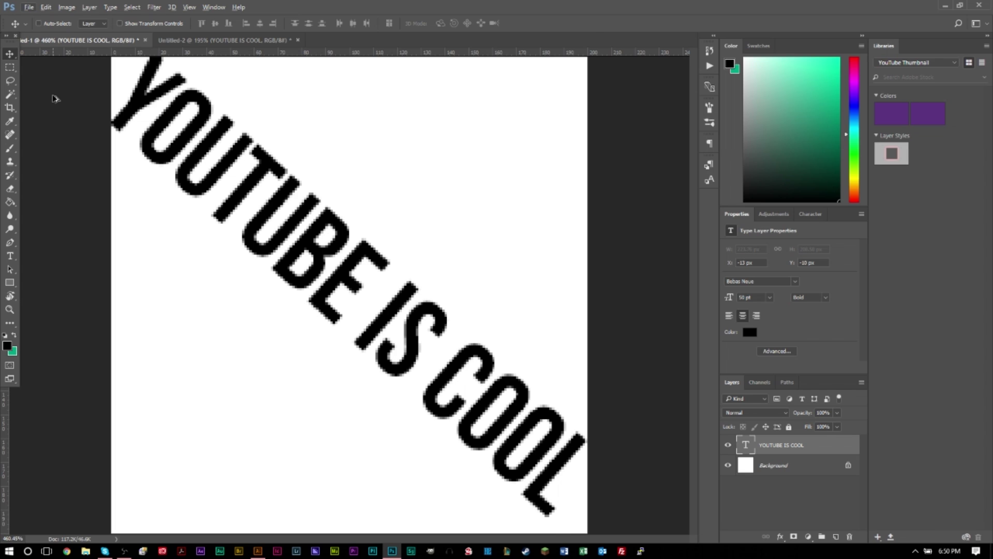
key(ctrl+1)
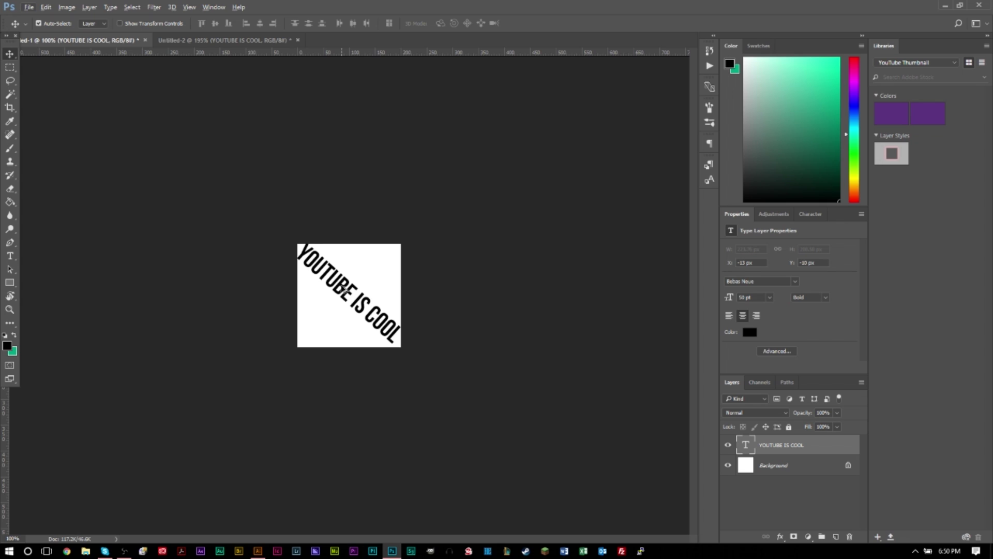
scroll(445, 279, up, 1)
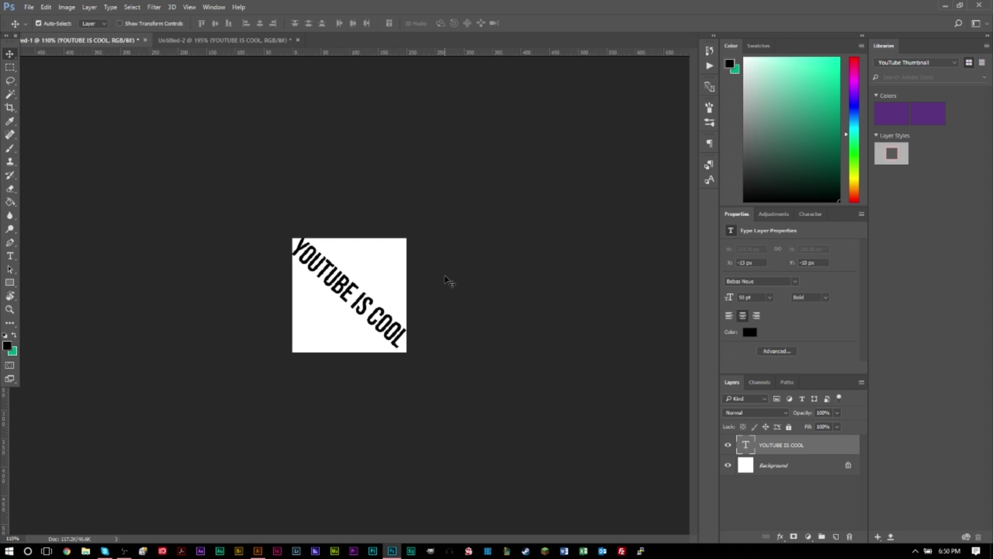
- Toggle between Photoshop and Illustrator with Alt+Tab to compare the two applications
key(alt+Tab)
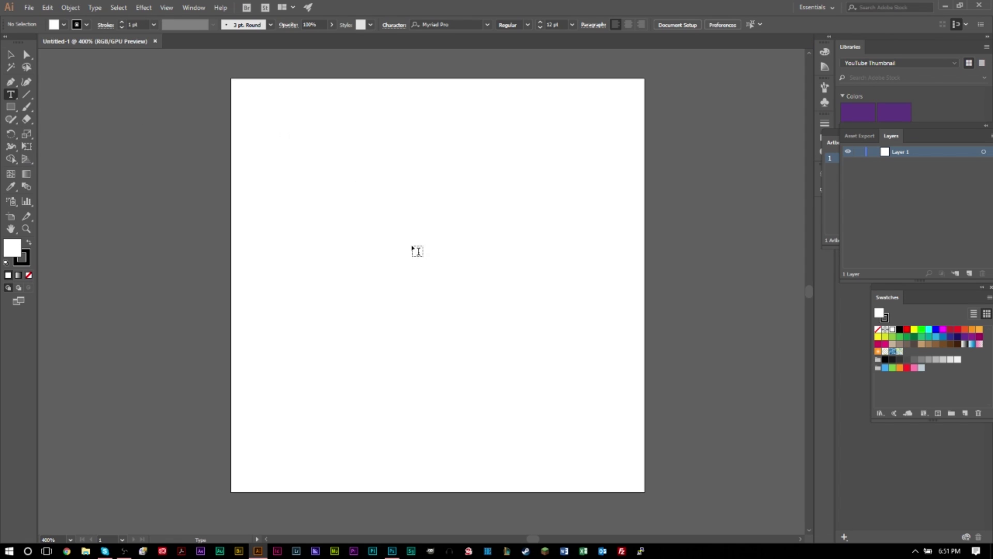
key(alt+Tab)
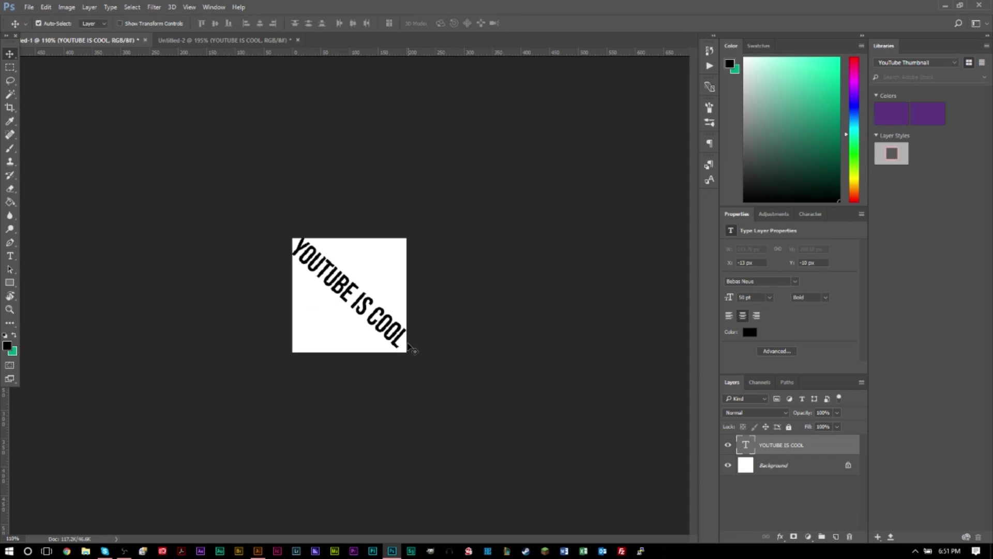
scroll(360, 328, up, 5)
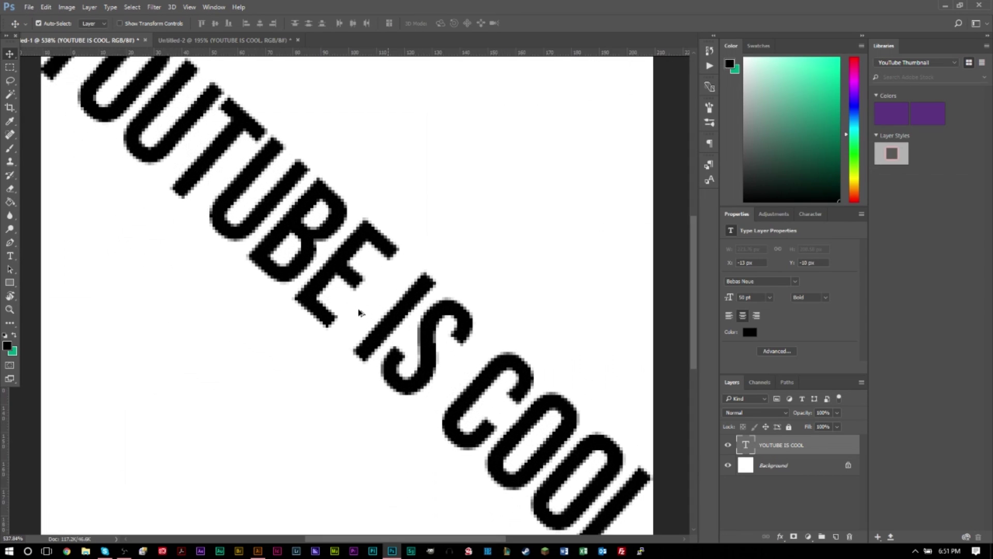
key(alt+Tab)
key(alt+Tab)
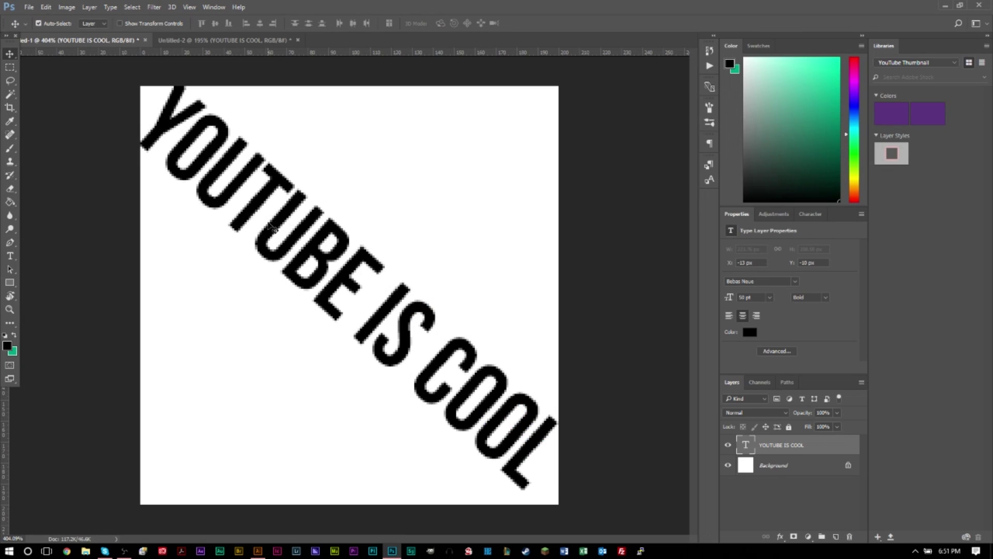
key(alt+Tab)
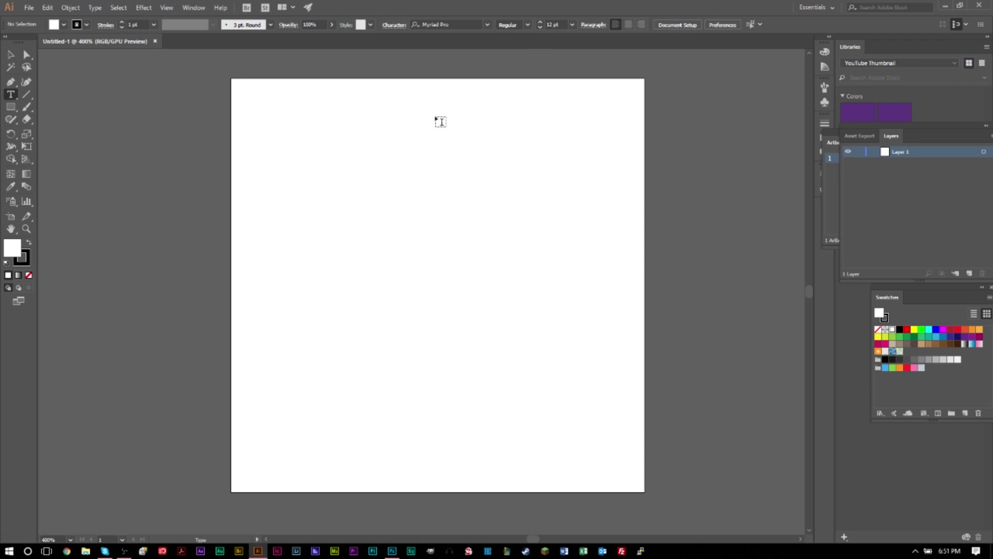
- Set the font to Bebas Neue Bold at 50 pt
click(458, 24)
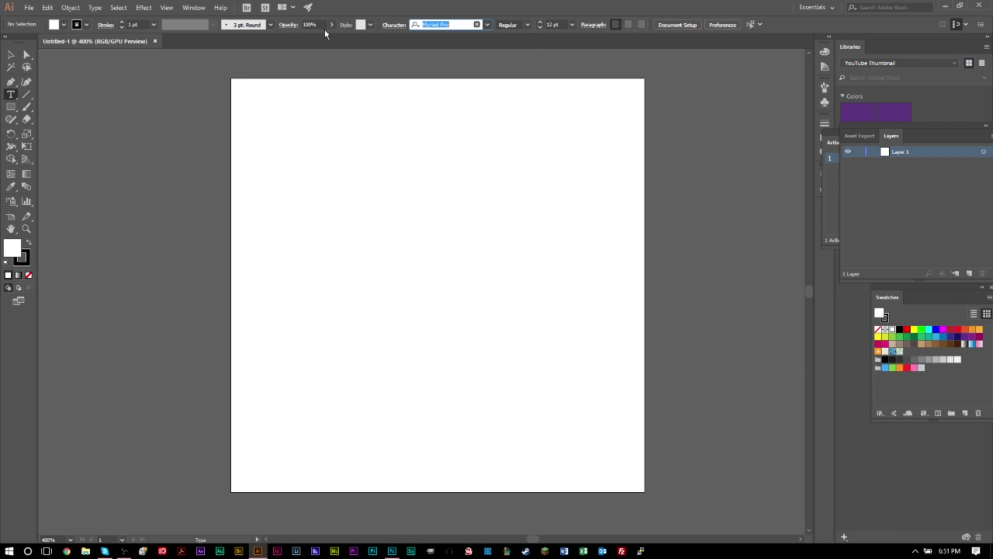
text(BEB)
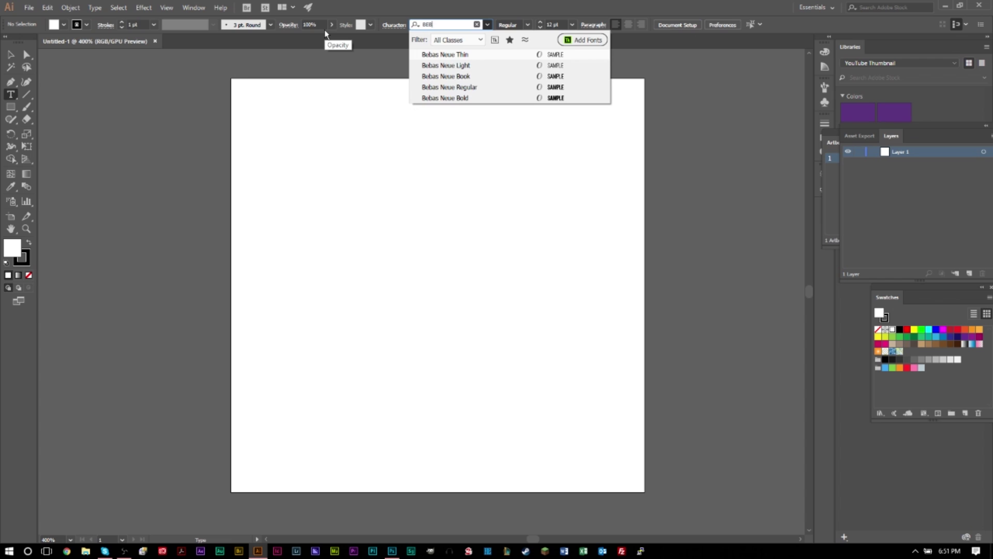
key(Down)
key(Down)
key(Down)
key(Down)
key(Return)
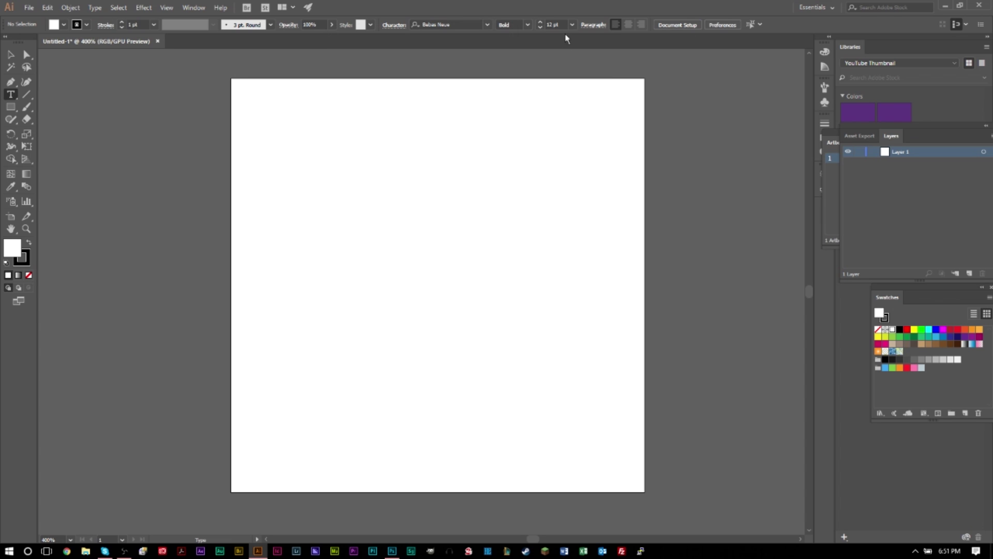
click(561, 24)
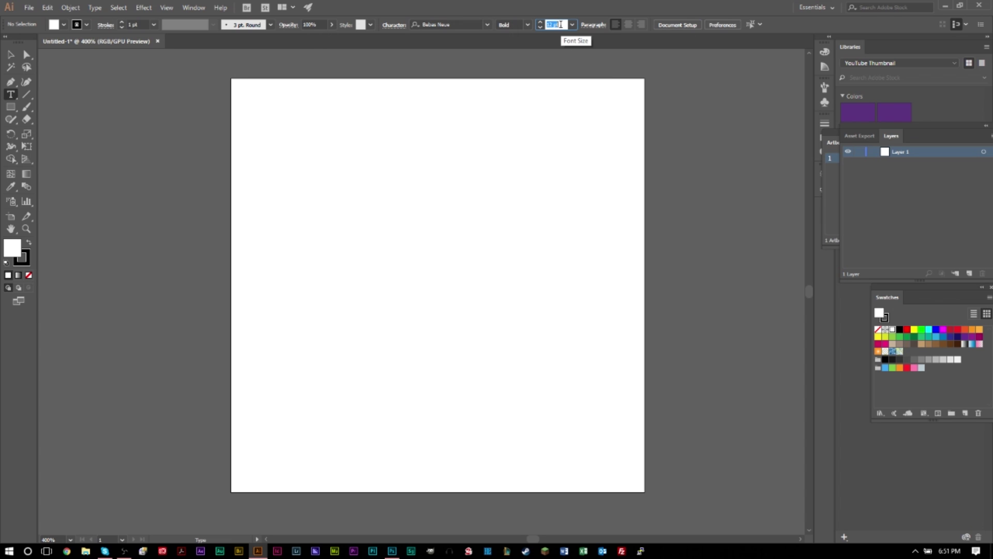
text(50)
key(Return)
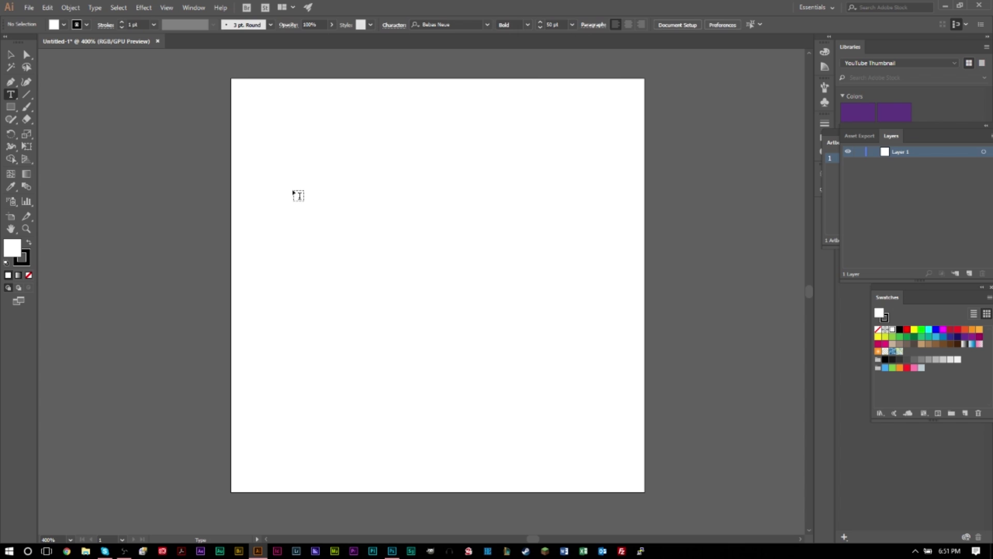
- Type YOUTUBE IS COOL on the artboard and move it down to the vertical middle
click(293, 190)
text(YOUTUBE IS COOL)
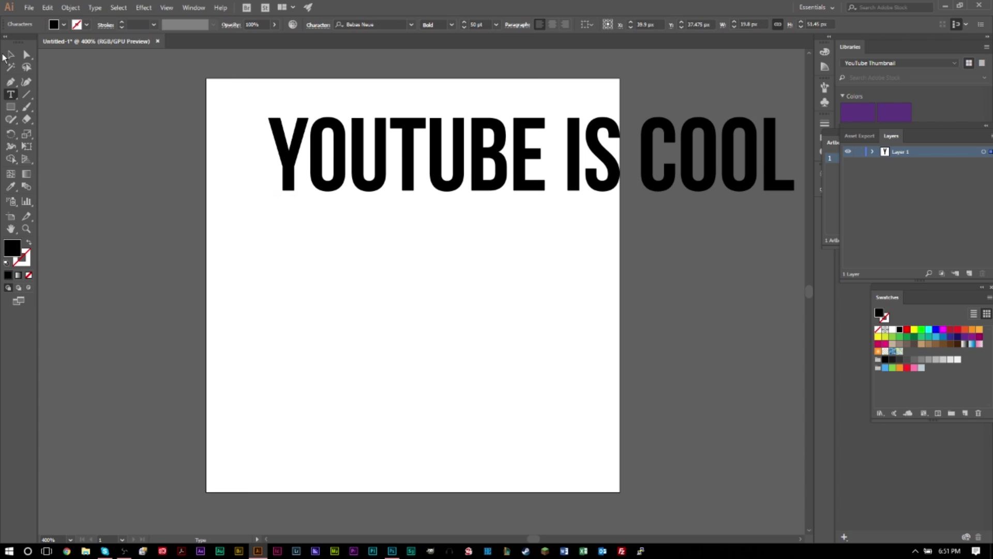
key(Escape)
drag(335, 188, 188, 255)
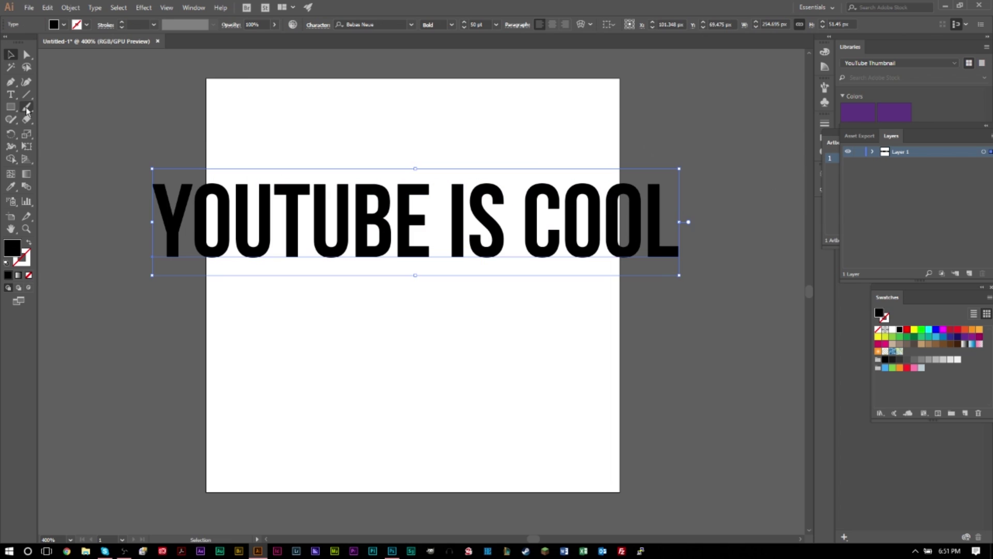
drag(298, 243, 363, 295)
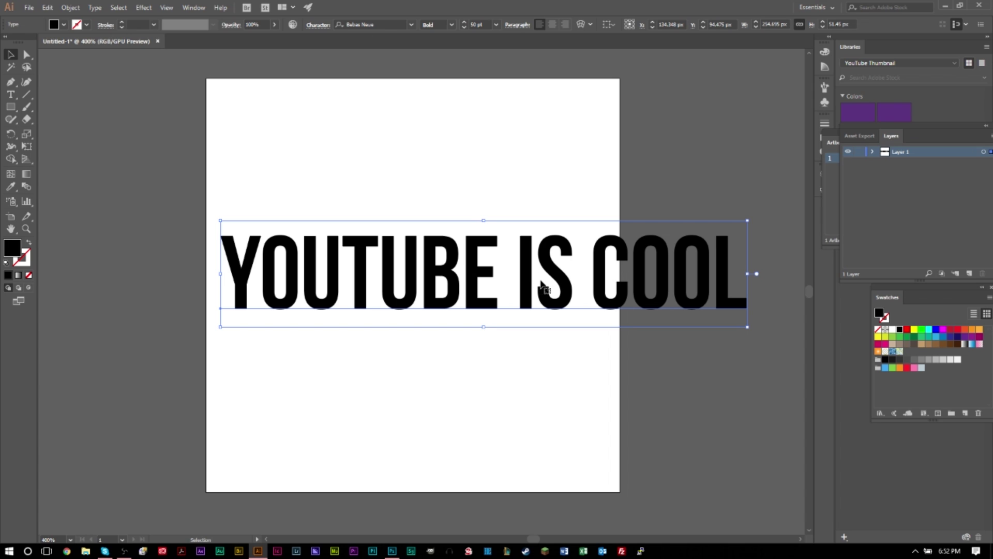
click(11, 95)
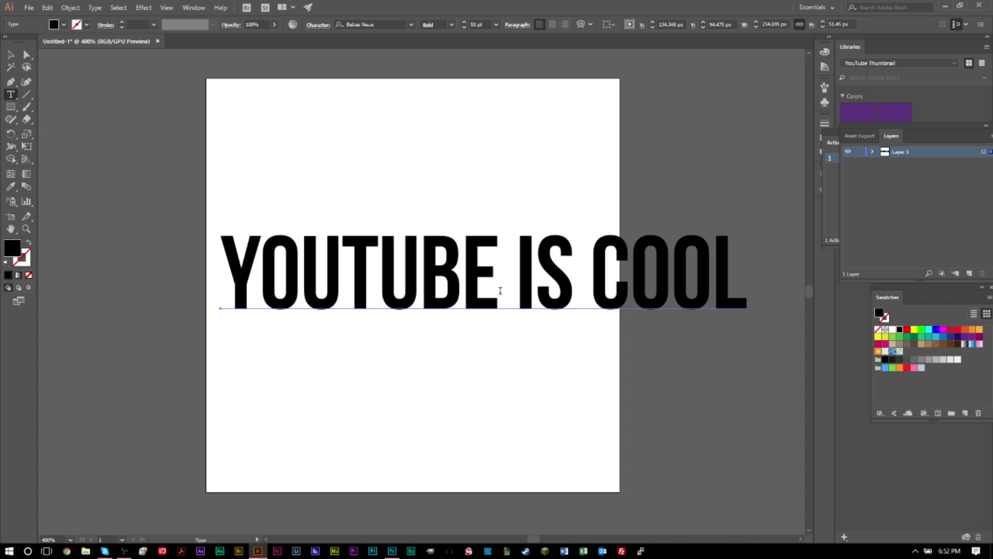
- Delete COOL so the text reads YOUTUBE IS, then drag it right to centre it
drag(587, 293, 714, 291)
key(BackSpace)
key(BackSpace)
key(Delete)
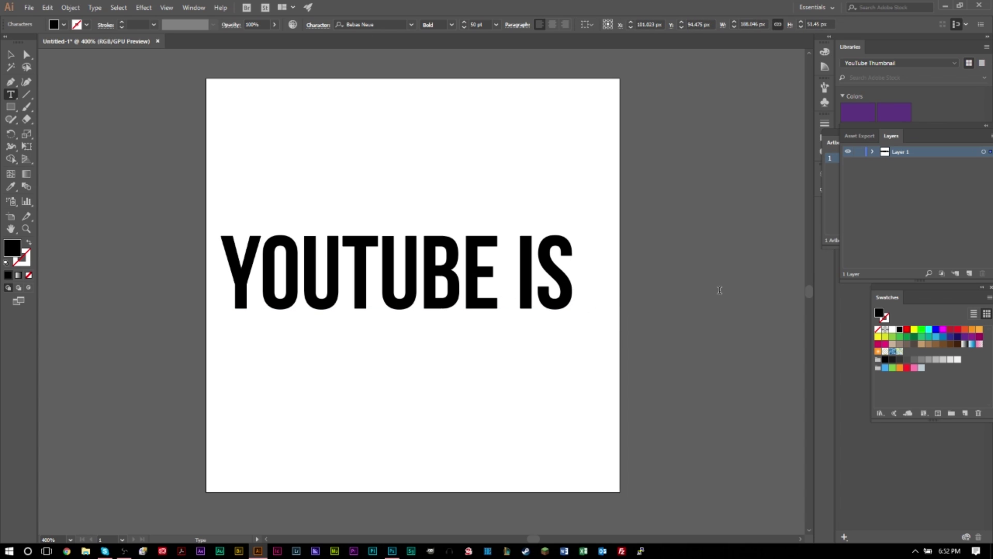
key(BackSpace)
text(S)
key(Escape)
drag(292, 281, 309, 281)
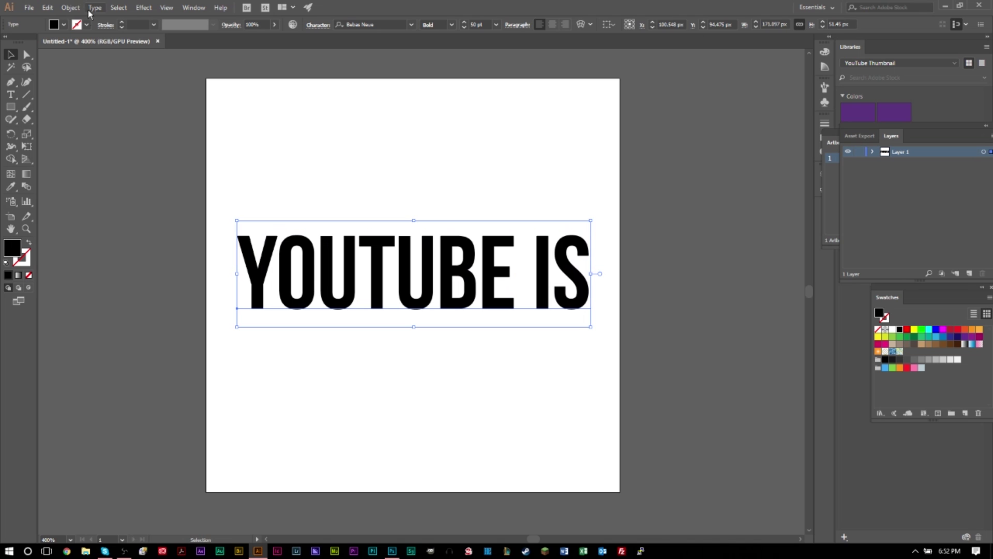
- Save the artwork to the Desktop as Untitled-1.ai in Adobe Illustrator format with default options
click(29, 9)
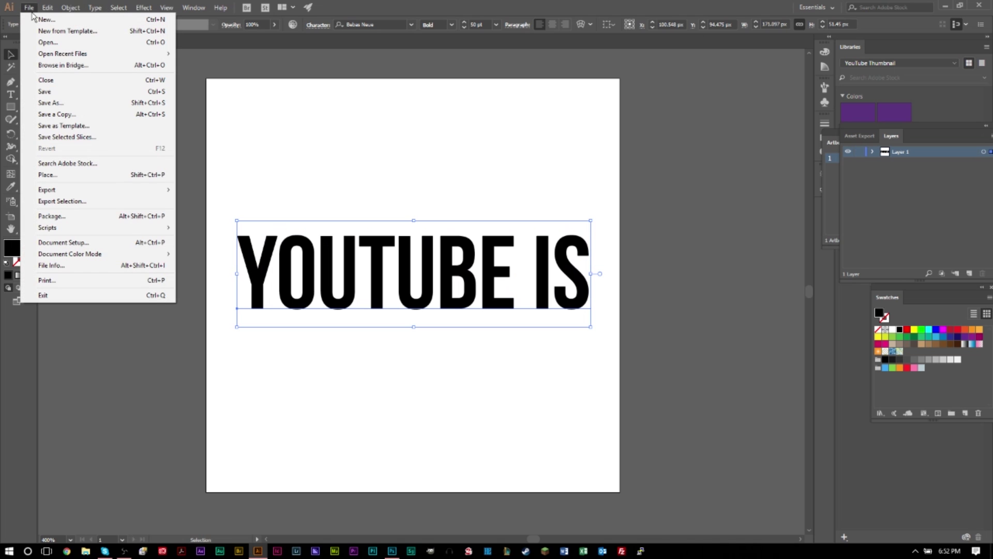
click(62, 102)
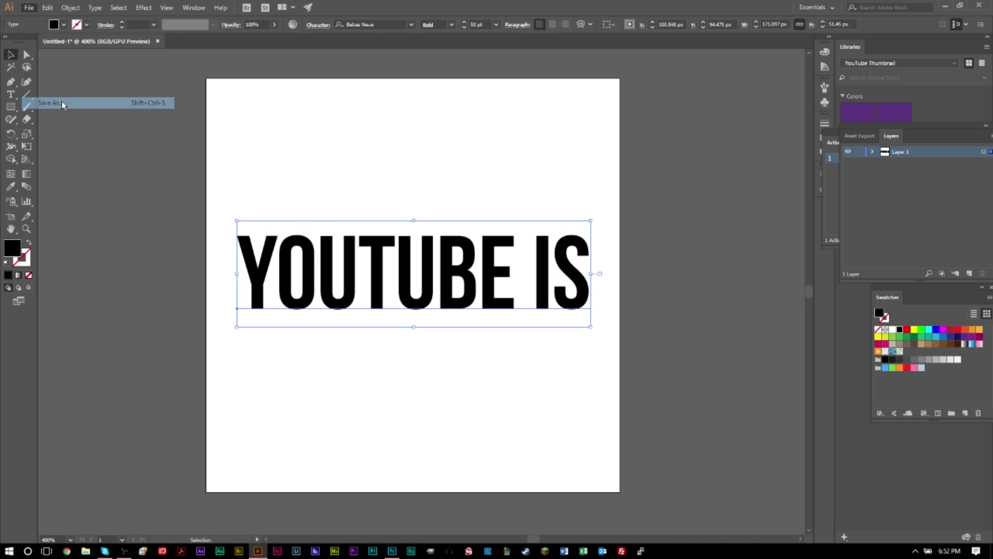
click(258, 225)
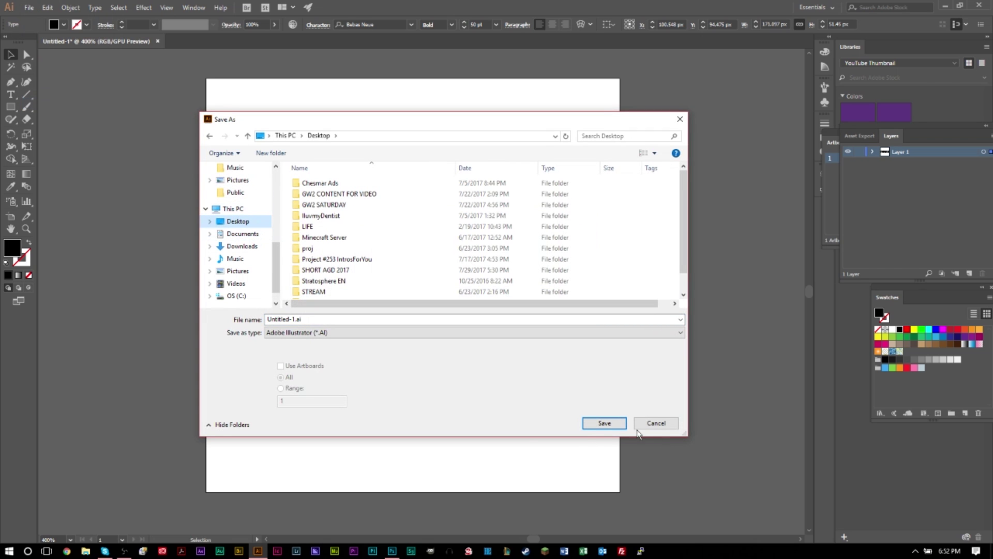
click(604, 423)
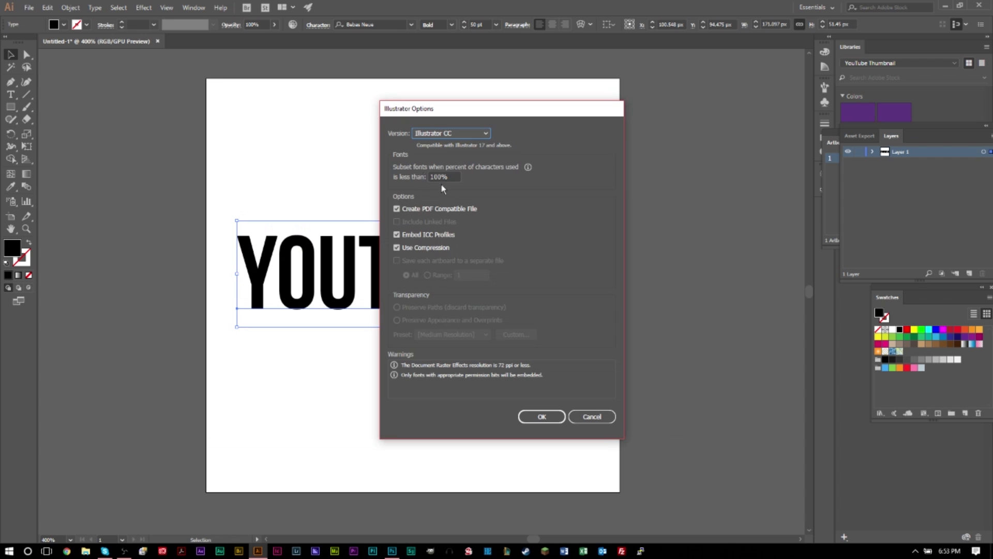
click(540, 414)
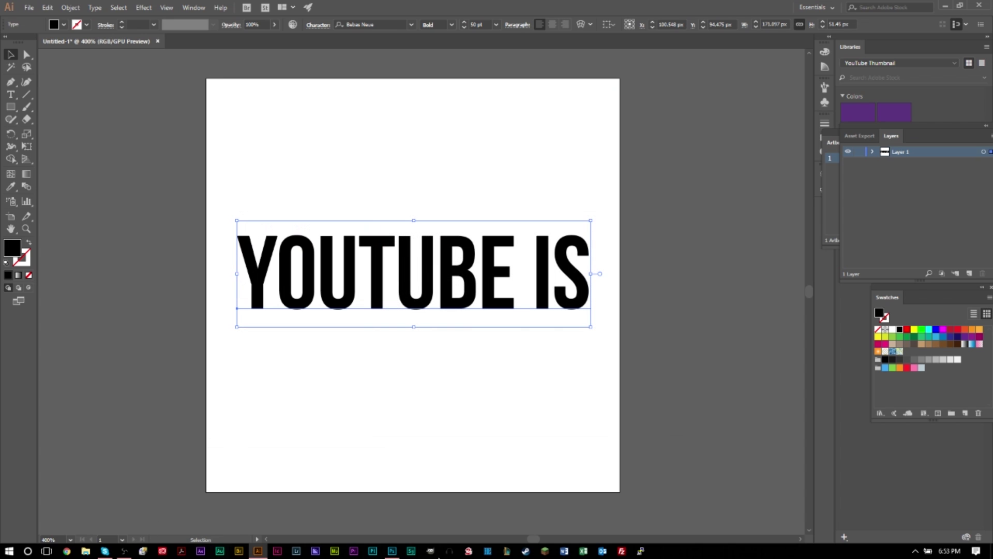
- Delete the YOUTUBE IS COOL layer, then drop Untitled-1.ai from the Desktop in as a smart object
click(393, 550)
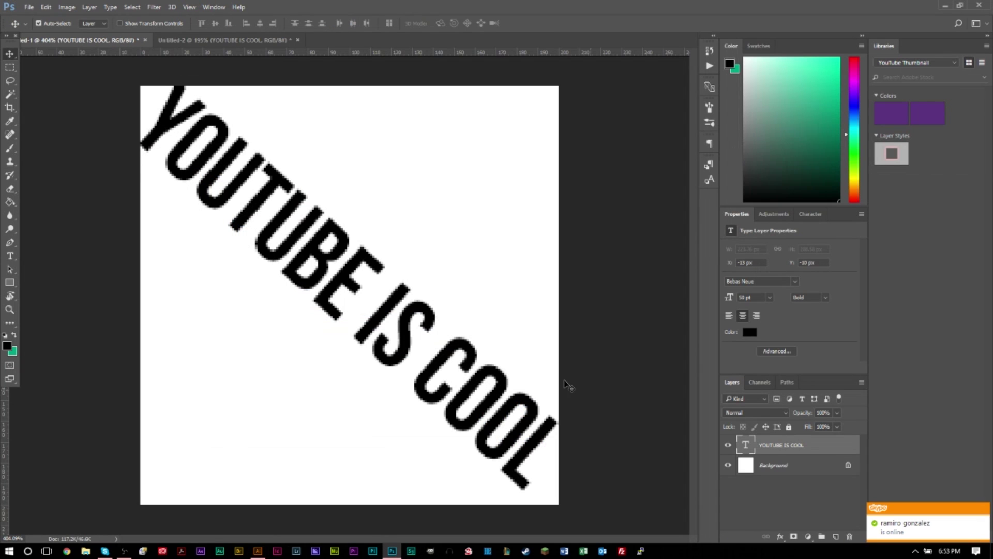
click(849, 536)
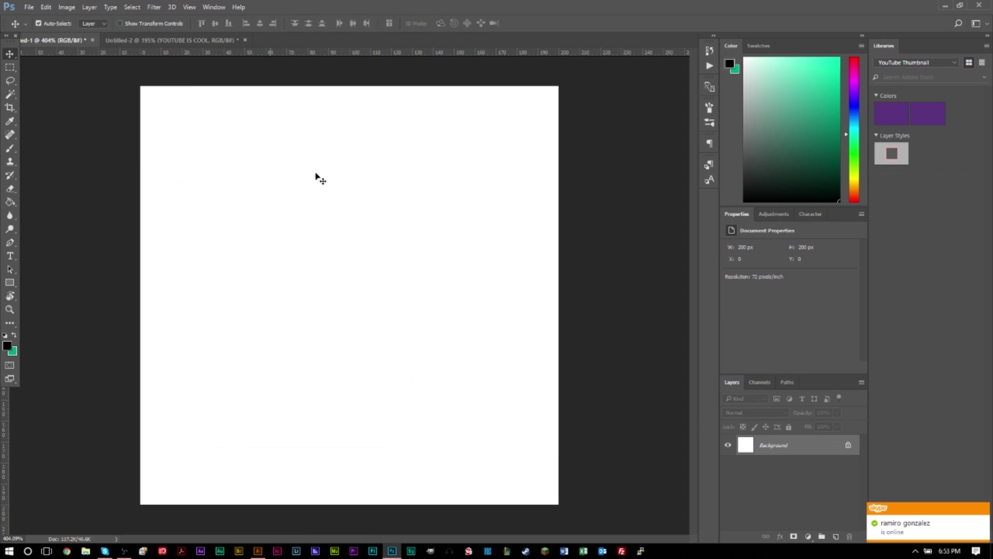
click(945, 5)
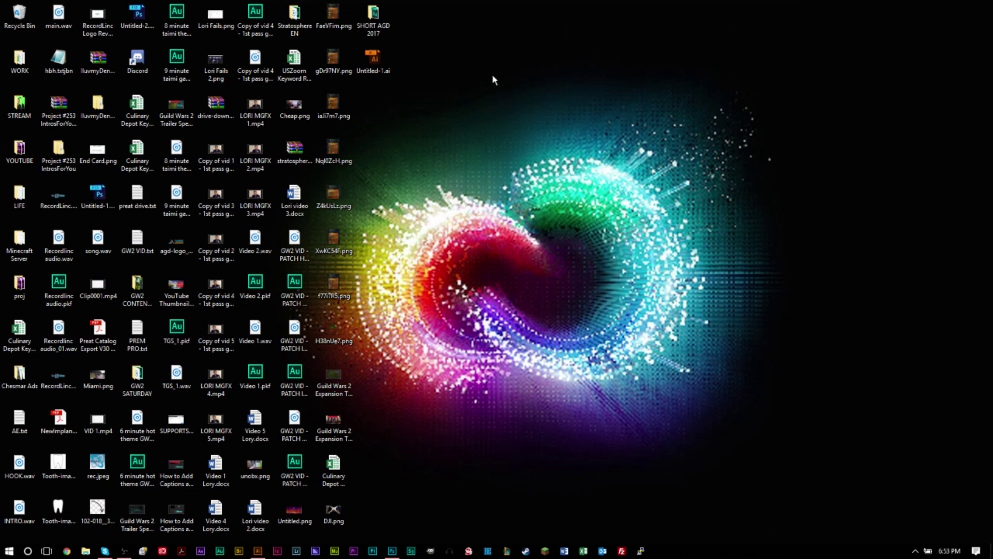
drag(373, 61, 472, 137)
key(alt+Tab)
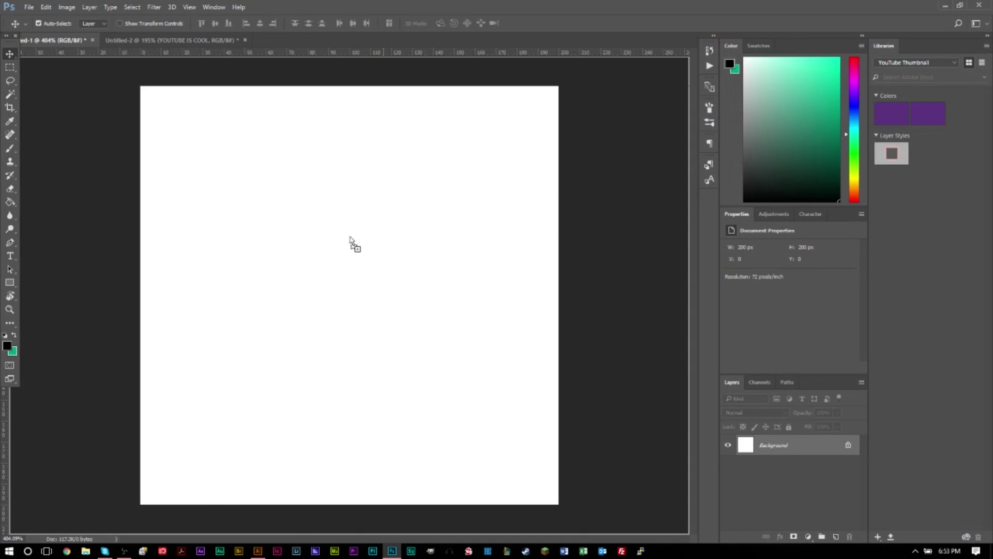
drag(292, 234, 292, 231)
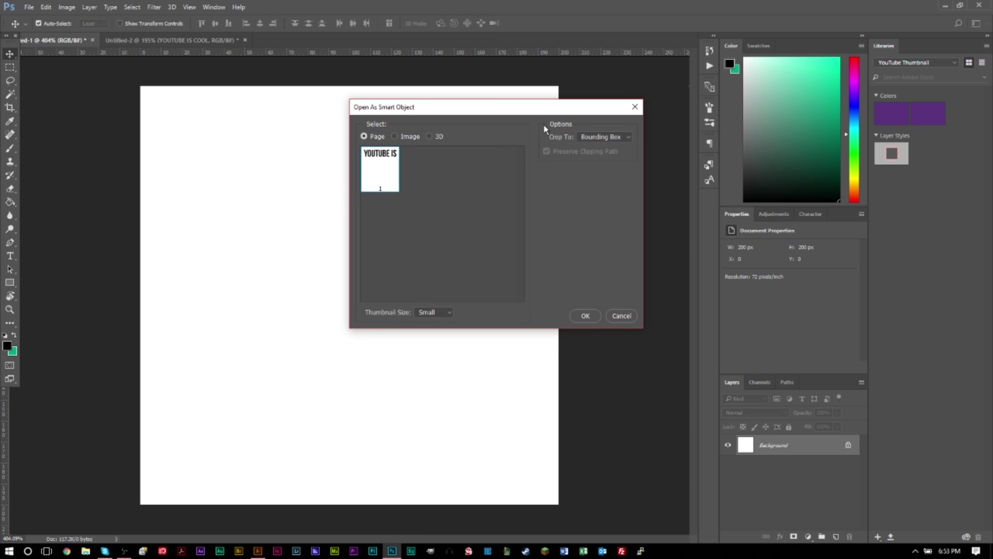
click(588, 314)
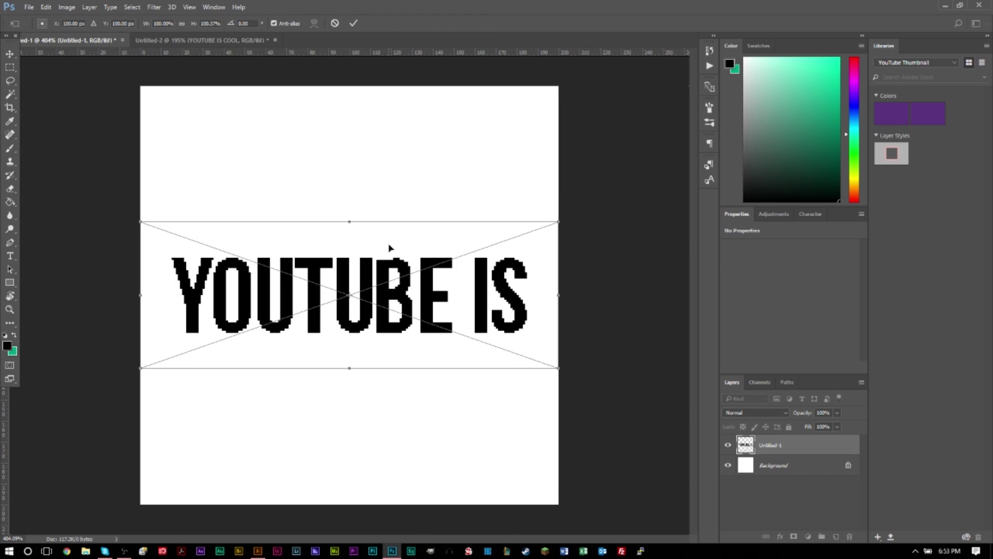
key(Return)
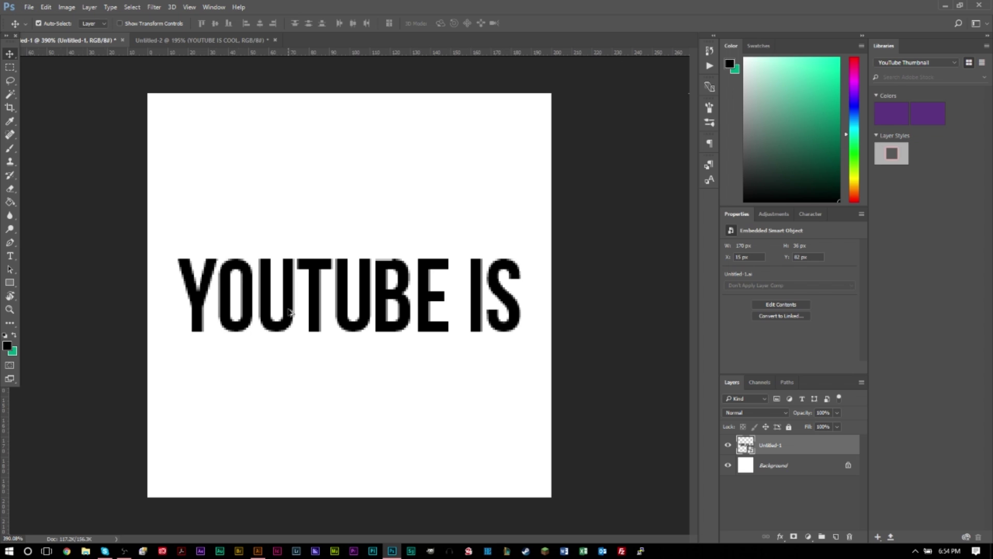
- Zoom in and out on the canvas to inspect the placed 170 × 36 px YOUTUBE IS smart object
scroll(297, 310, up, 3)
scroll(314, 313, down, 4)
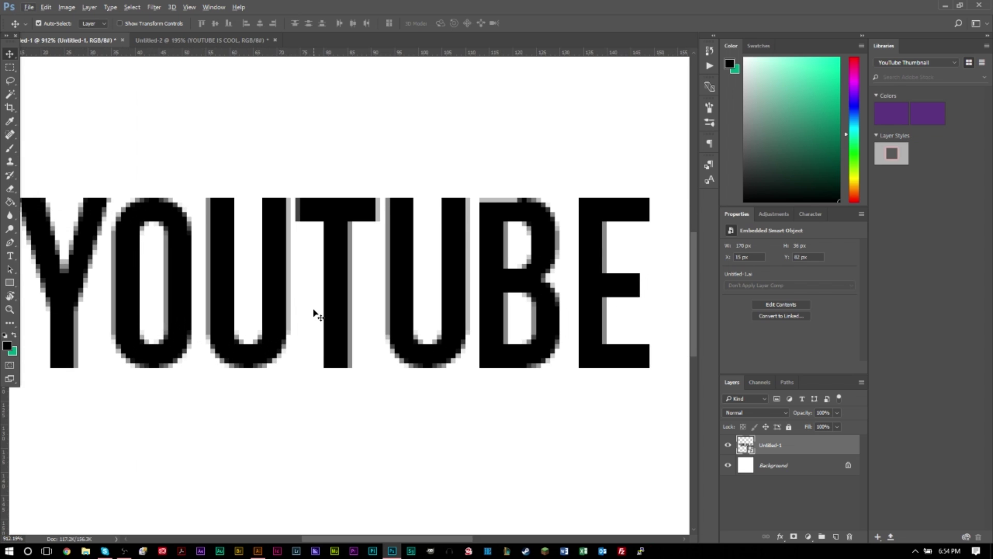
scroll(306, 263, down, 2)
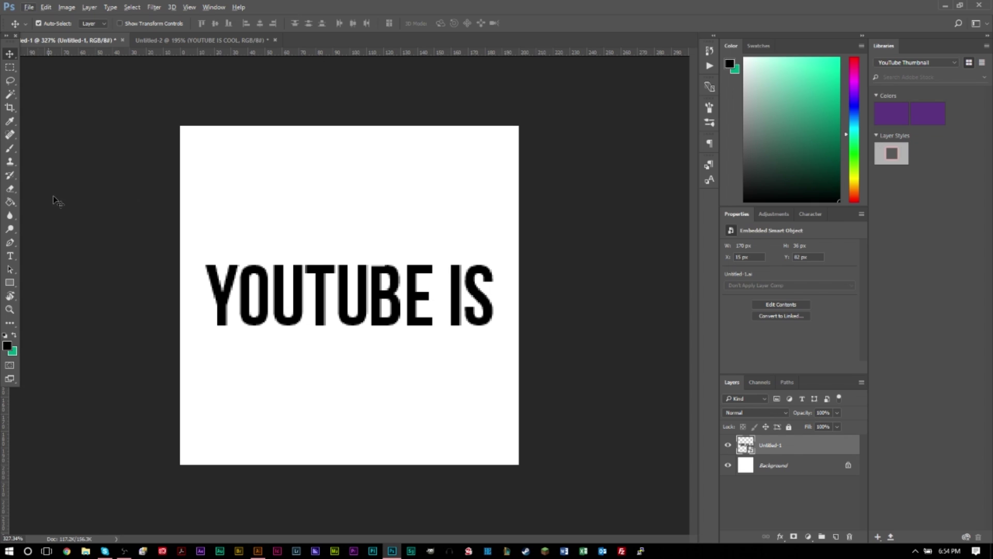
click(10, 256)
click(190, 45)
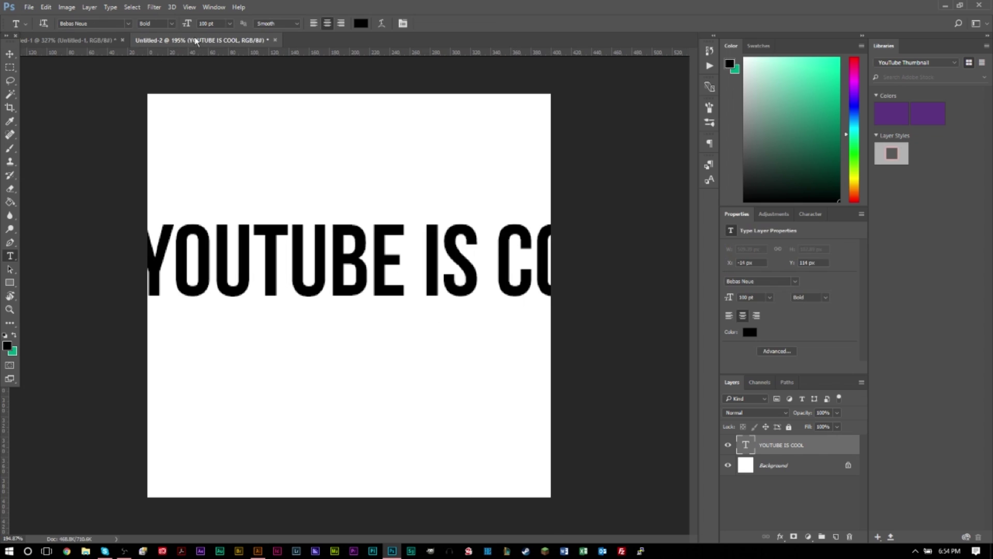
key(ctrl+a)
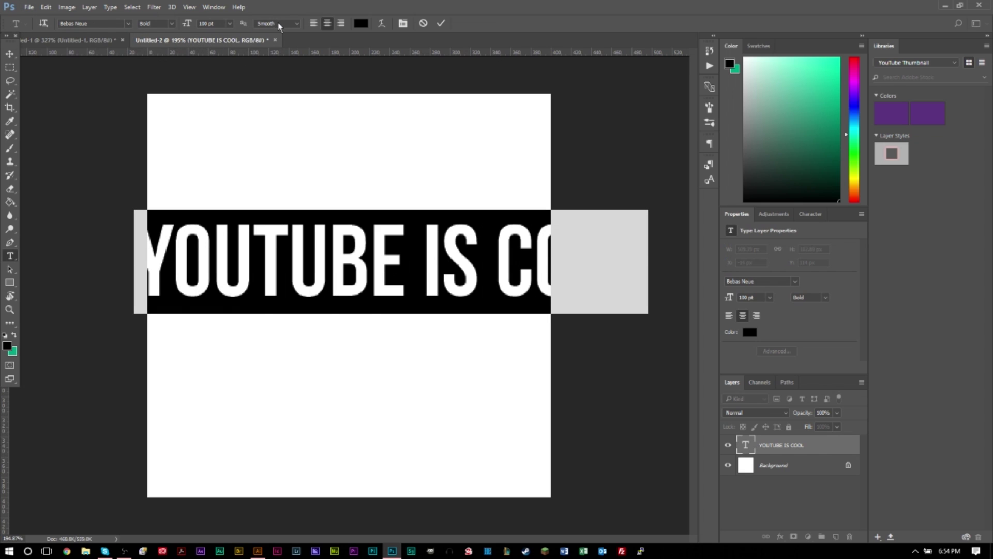
click(388, 253)
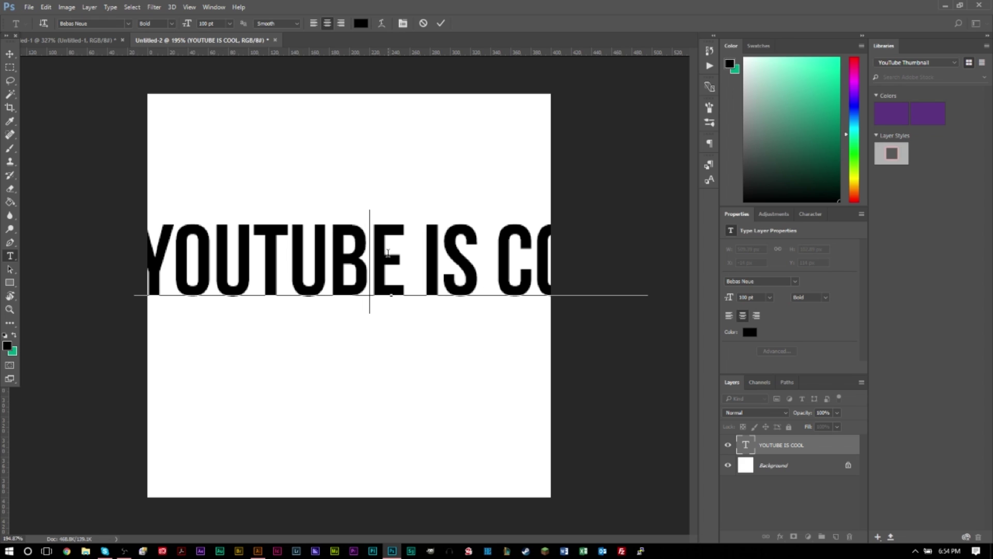
click(70, 40)
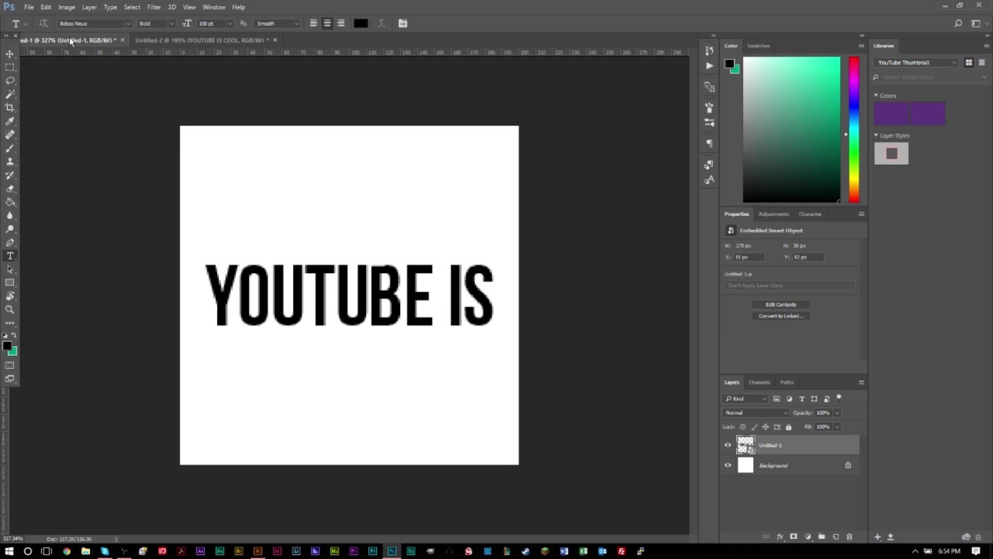